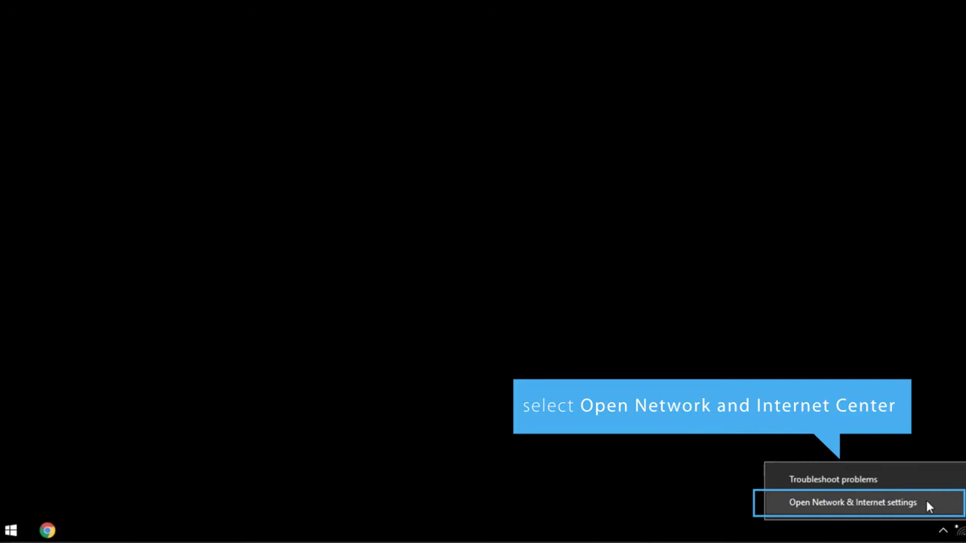
Open the Ethernet adapter's properties from the network adapter list.
click(926, 501)
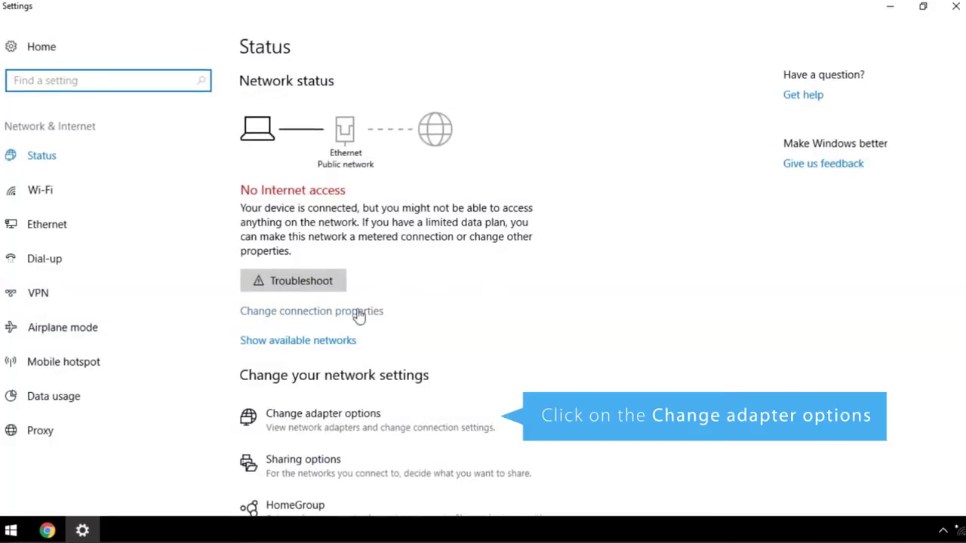
click(328, 420)
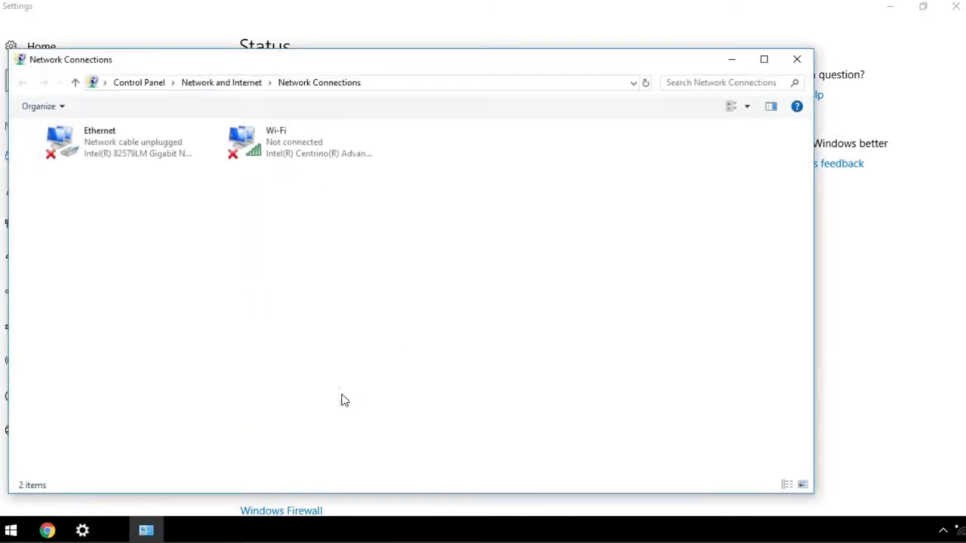
click(132, 144)
right_click(132, 141)
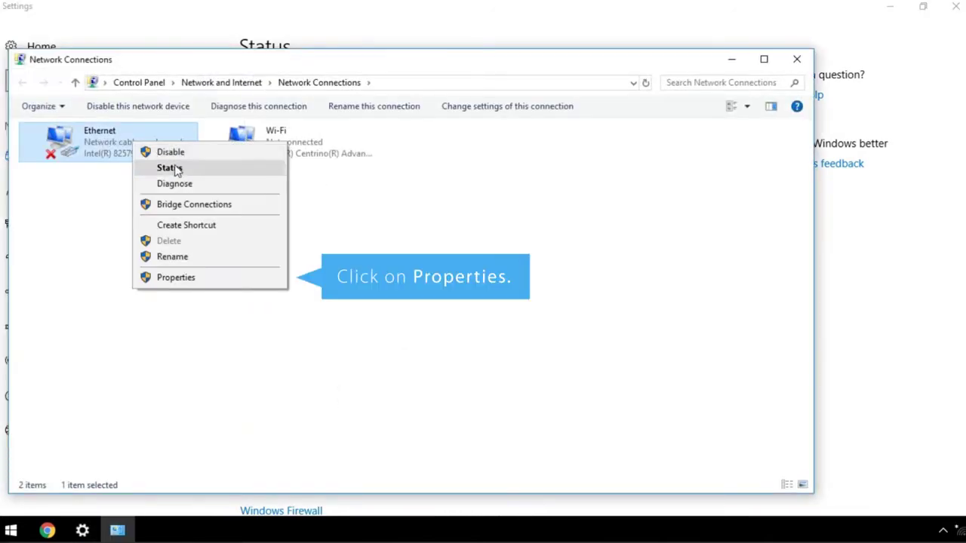
click(177, 278)
Give Ethernet IPv4 the static address 10.90.90.101 with subnet mask 255.0.0.0.
click(164, 272)
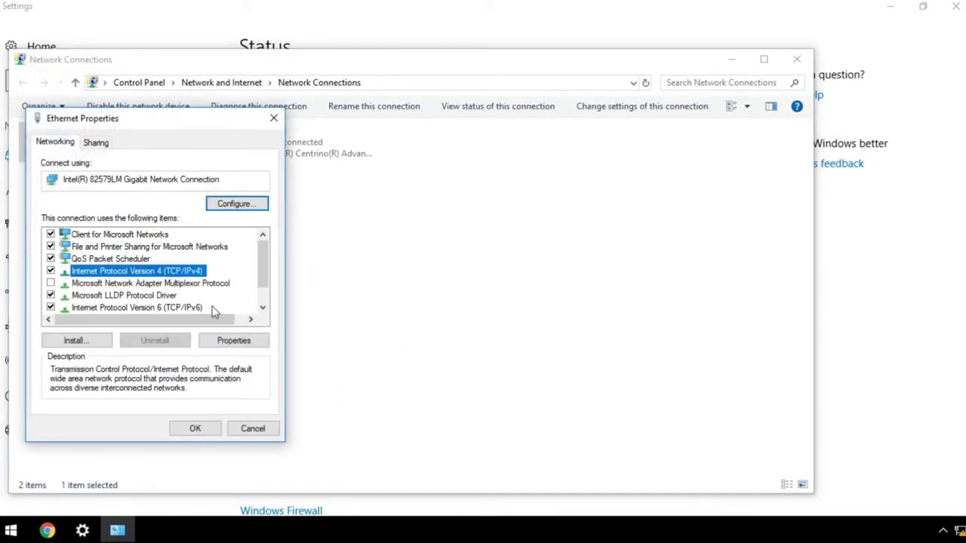
click(234, 342)
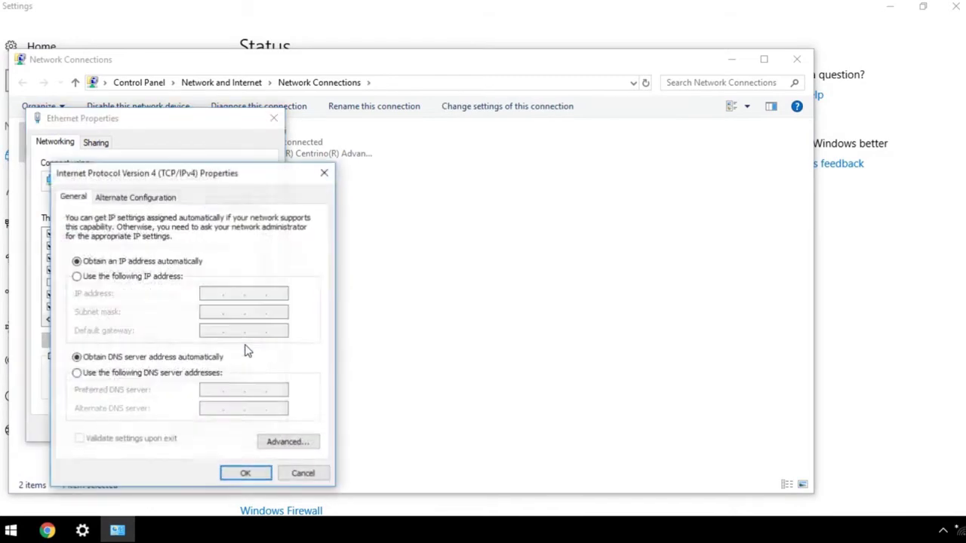
click(175, 278)
text(10 . )
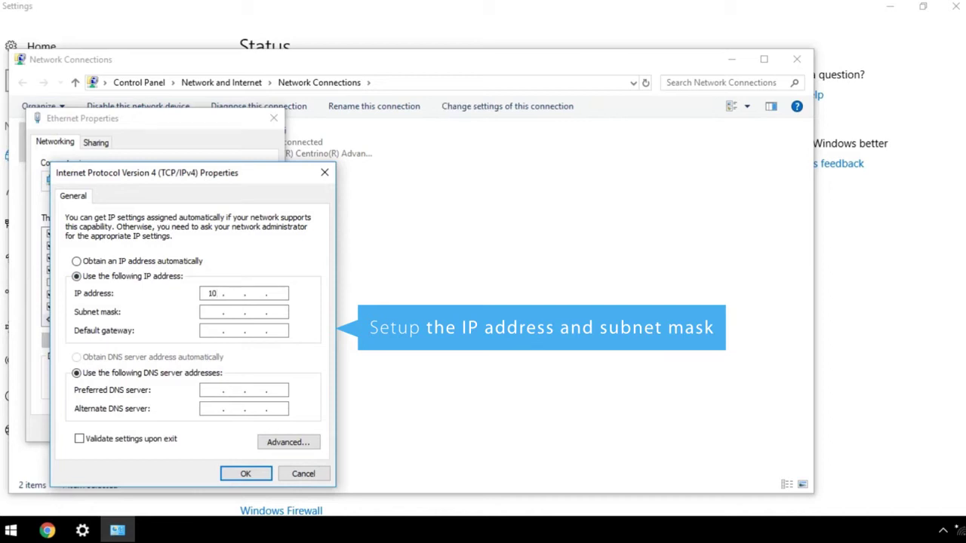
text(90 . 90 . )
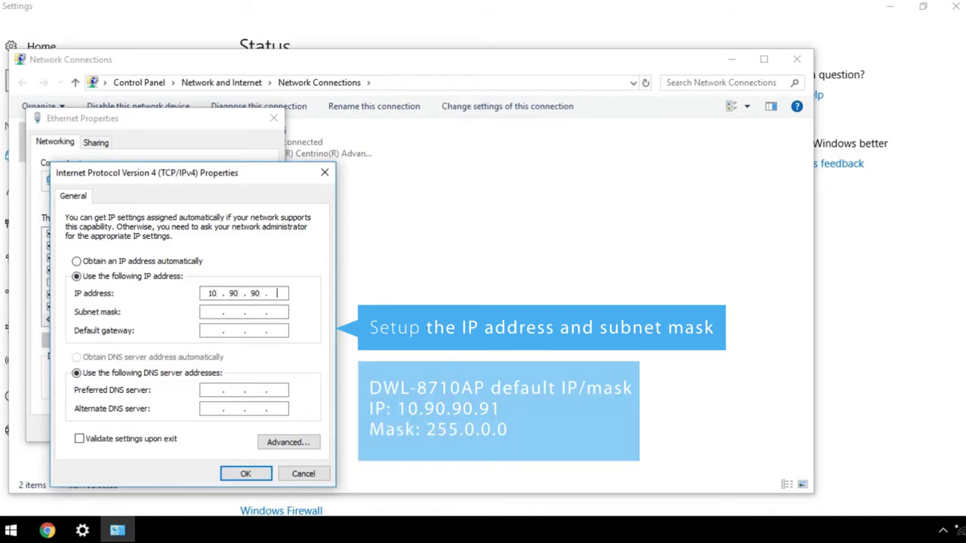
text(101)
click(284, 315)
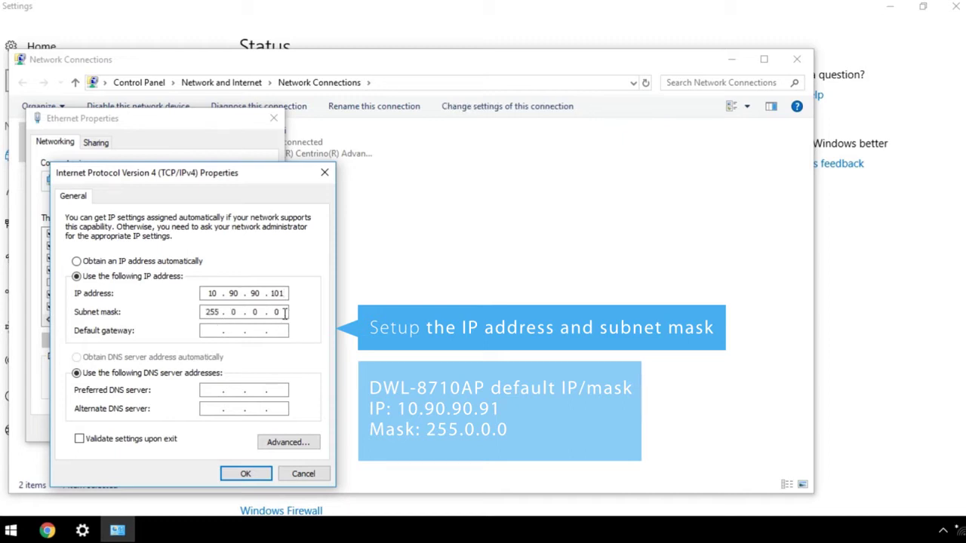
click(245, 474)
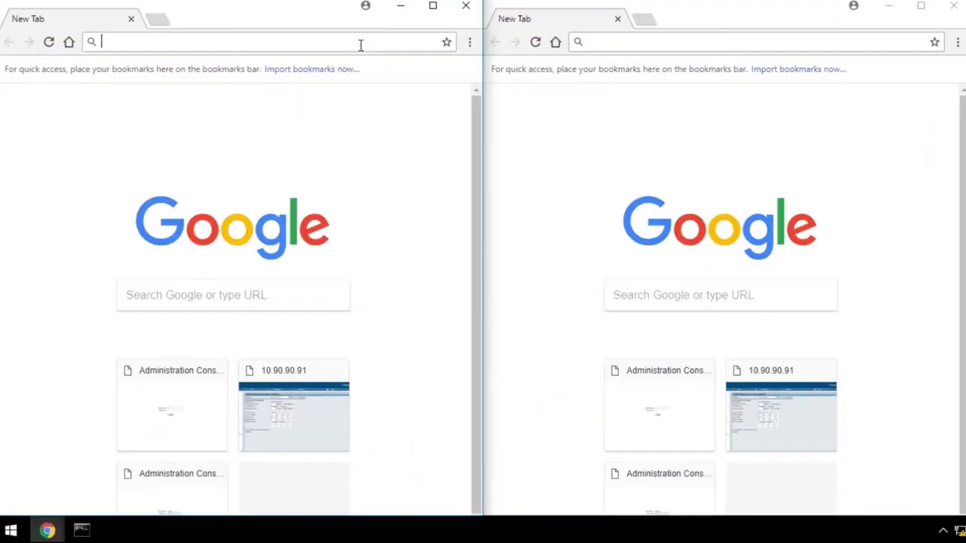
Log in to the access point console at 10.90.90.91 with the admin account.
text(10.90.90.91)
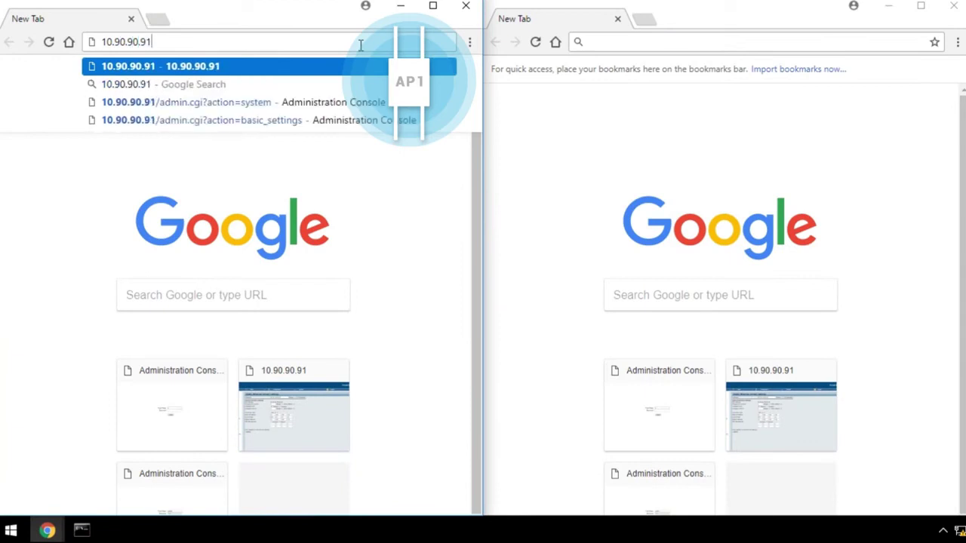
key(Return)
text(admin)
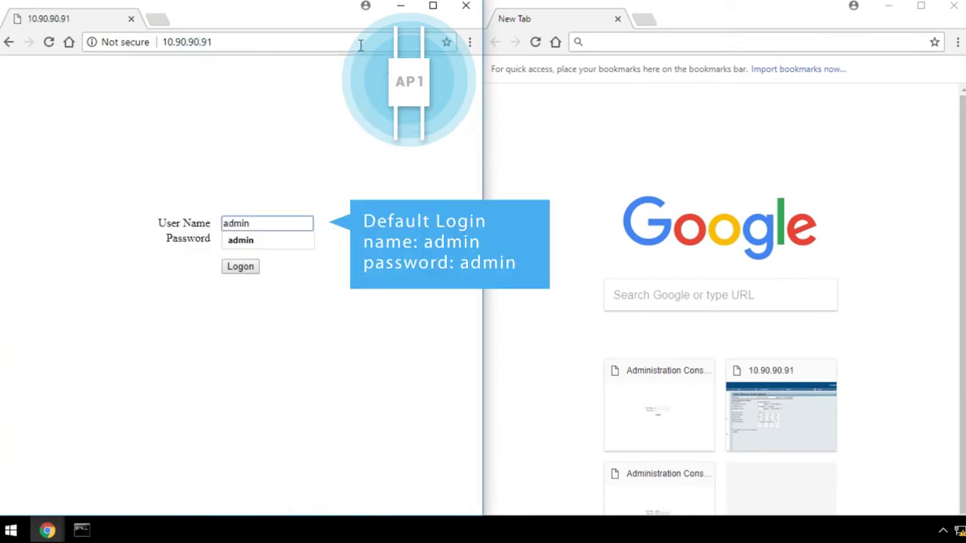
key(Tab)
text(admin)
key(Return)
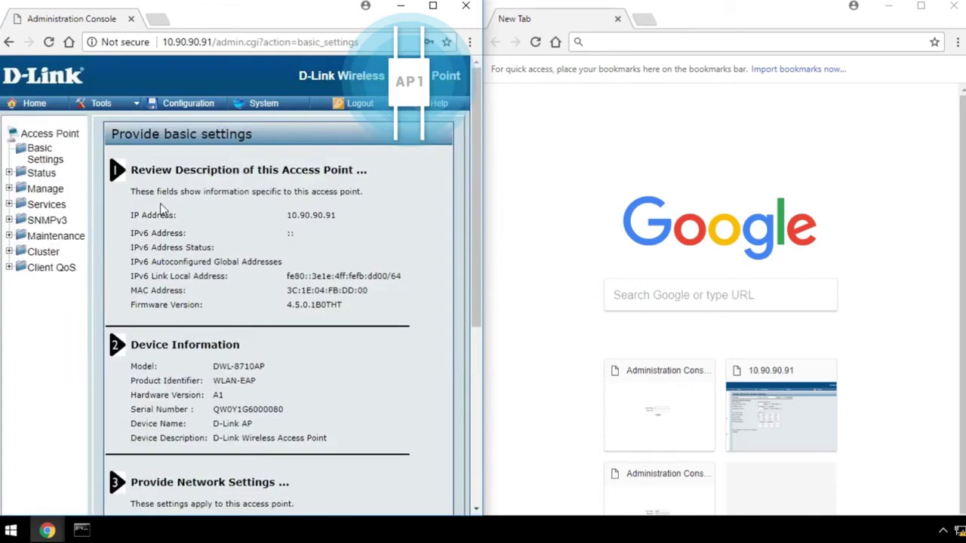
Set AP1's Ethernet to static IP 10.90.90.10, gateway 10.90.90.20, and apply the update.
click(45, 188)
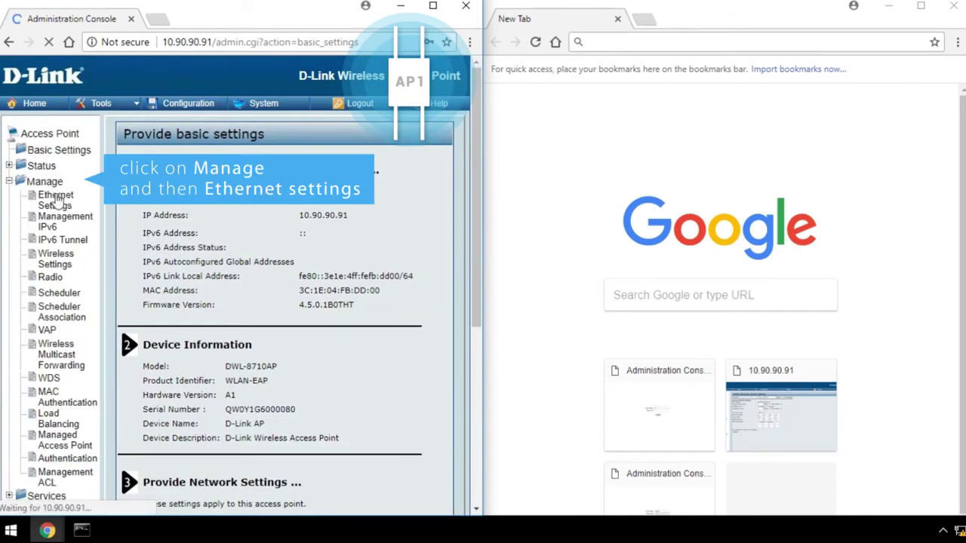
click(56, 203)
click(281, 261)
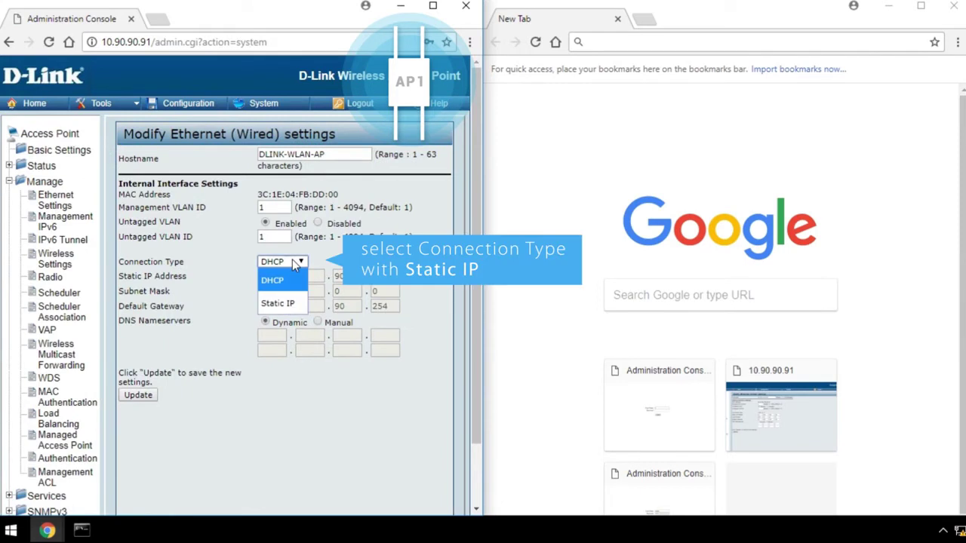
click(285, 305)
double_click(376, 276)
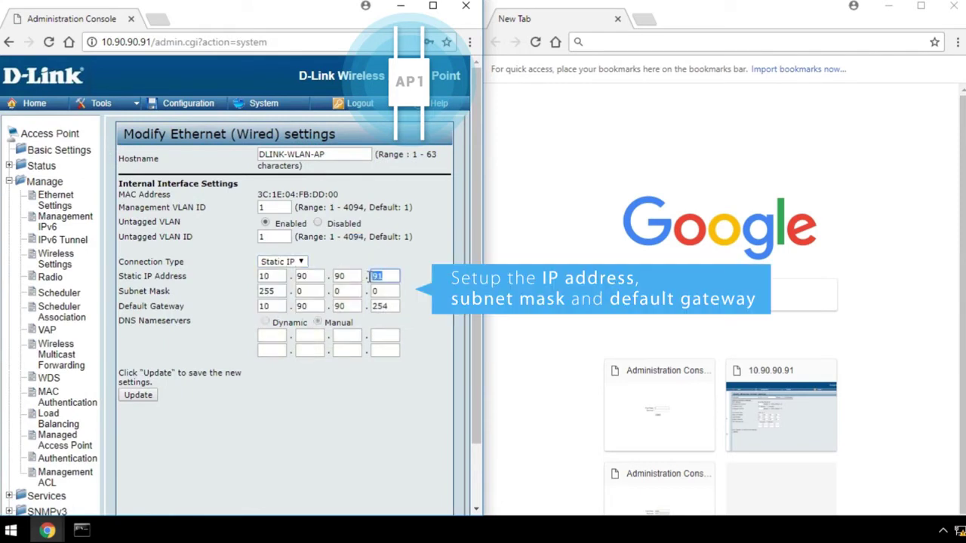
text(10)
drag(394, 310, 363, 307)
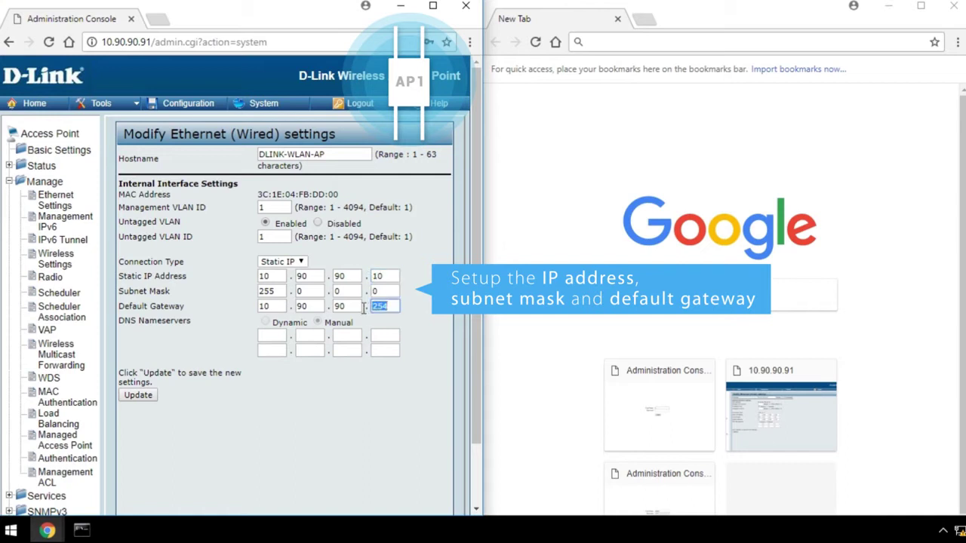
text(20)
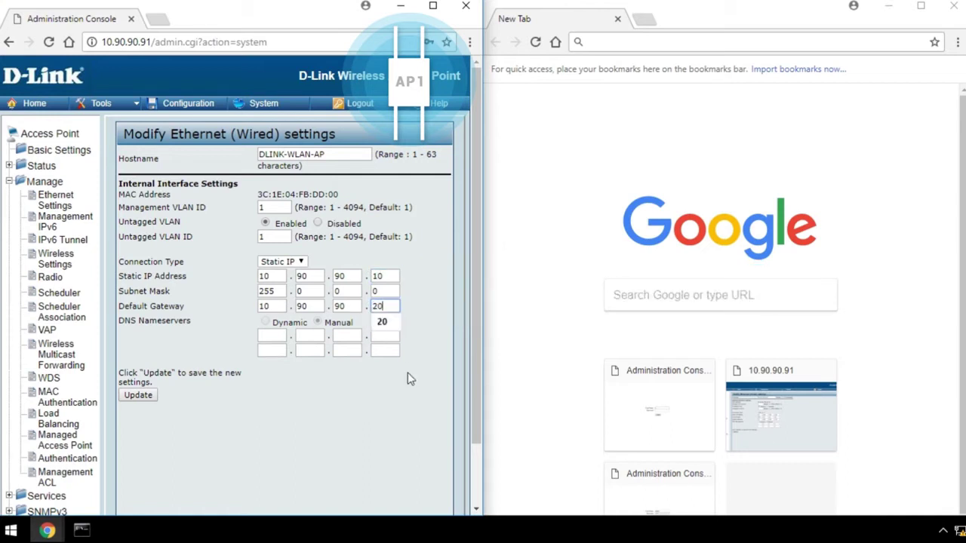
click(139, 397)
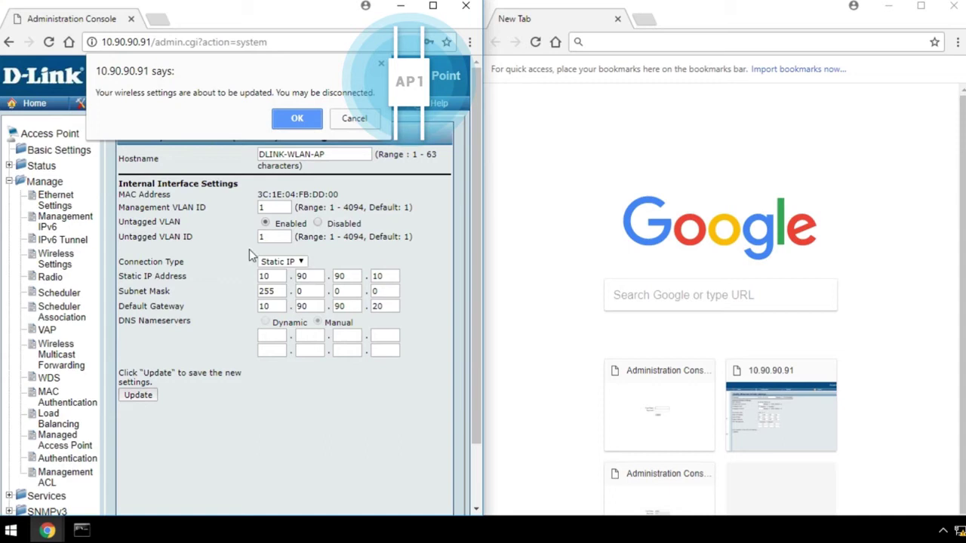
click(288, 120)
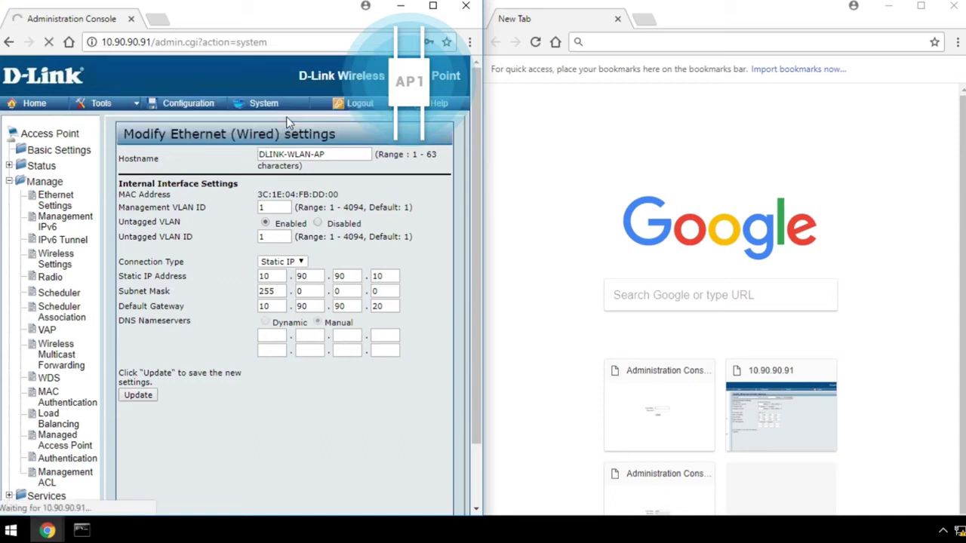
In the second browser window, log in to AP2 at 10.90.90.91.
click(686, 43)
text(10)
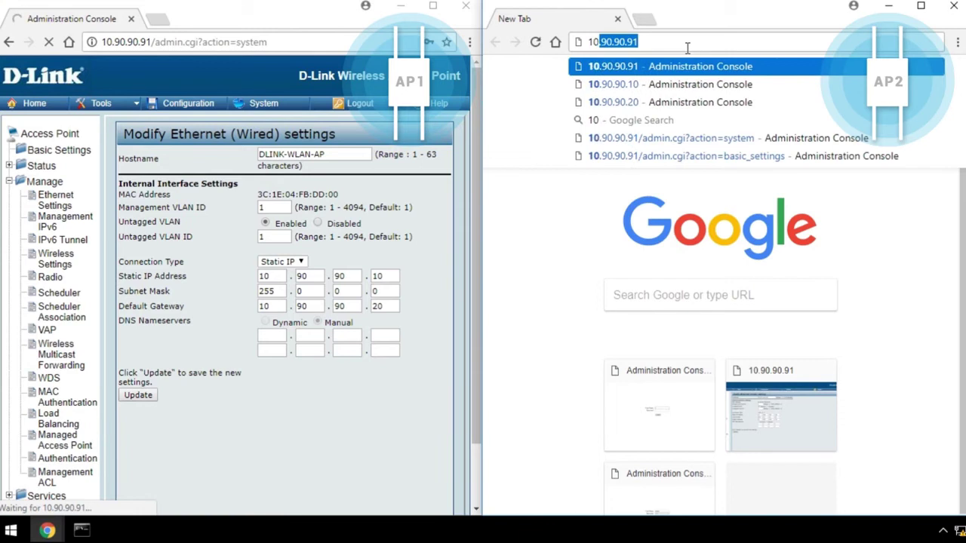
text(.90.9)
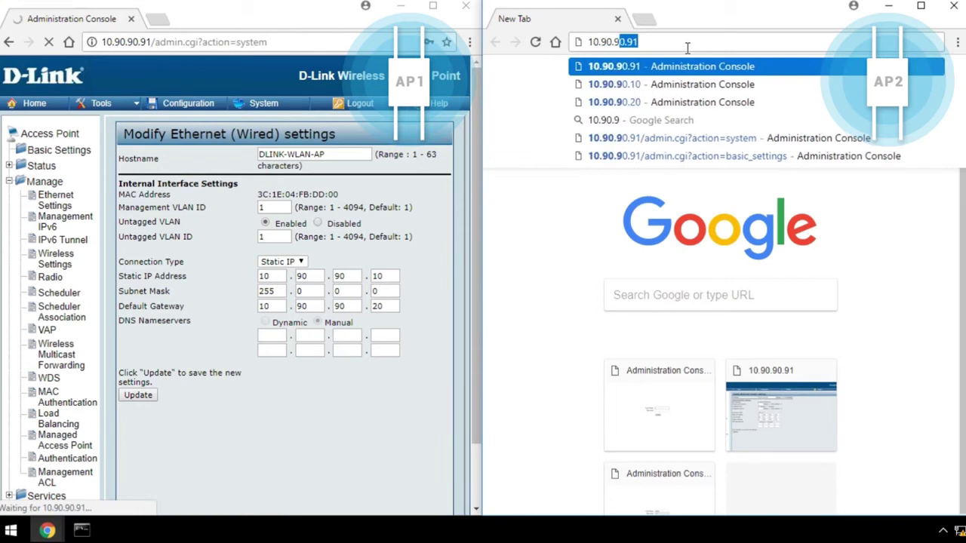
text(0.91)
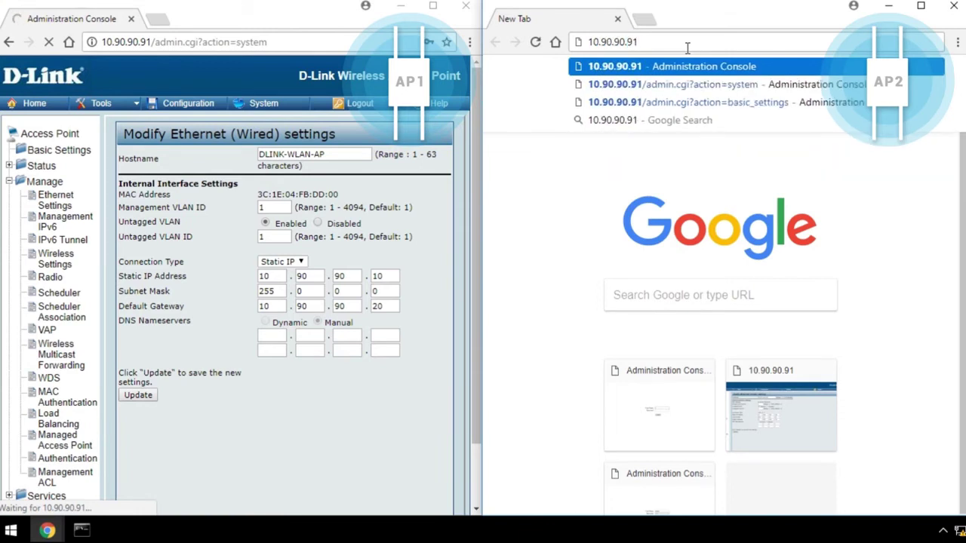
key(Return)
click(736, 272)
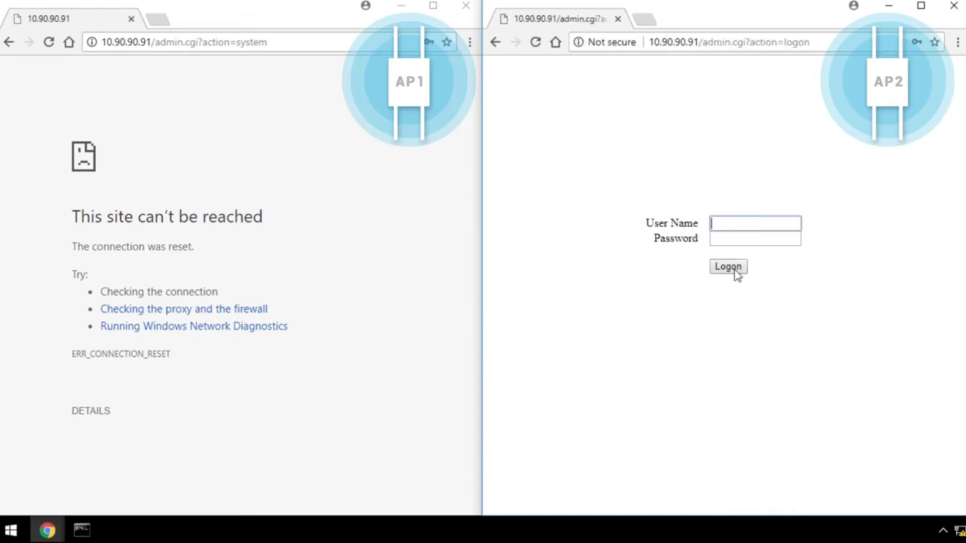
click(736, 272)
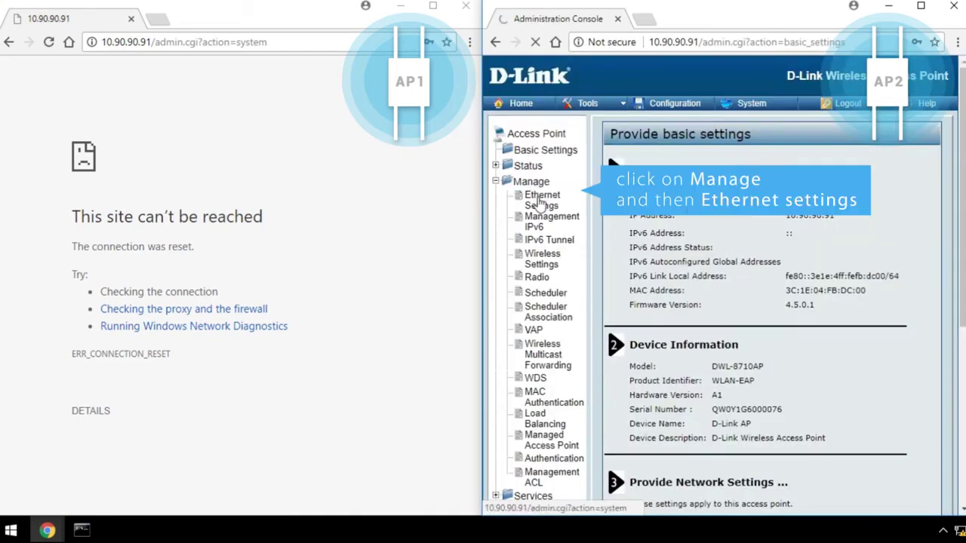
Set AP2's Ethernet to static IP 10.90.90.20 with gateway 10.90.90.10 and apply.
click(540, 201)
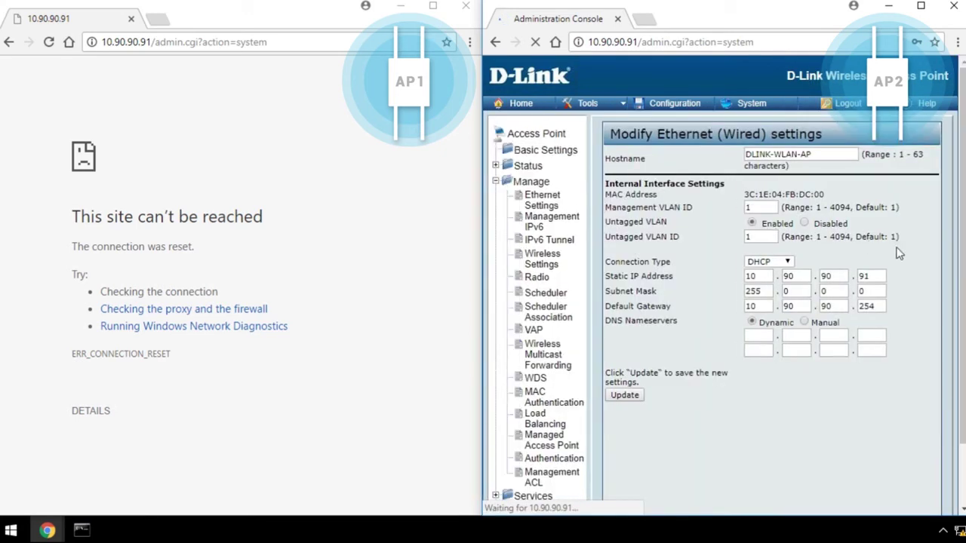
click(784, 261)
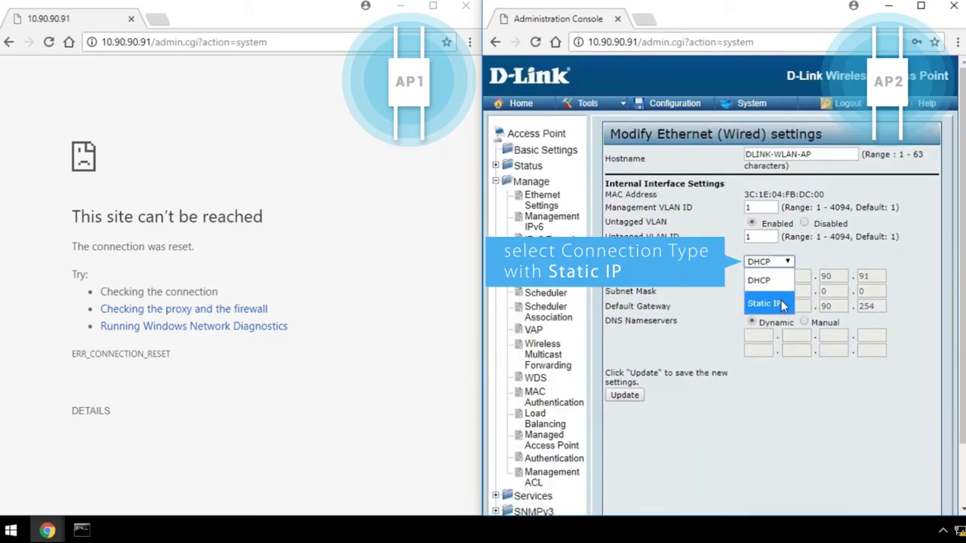
click(763, 303)
double_click(876, 276)
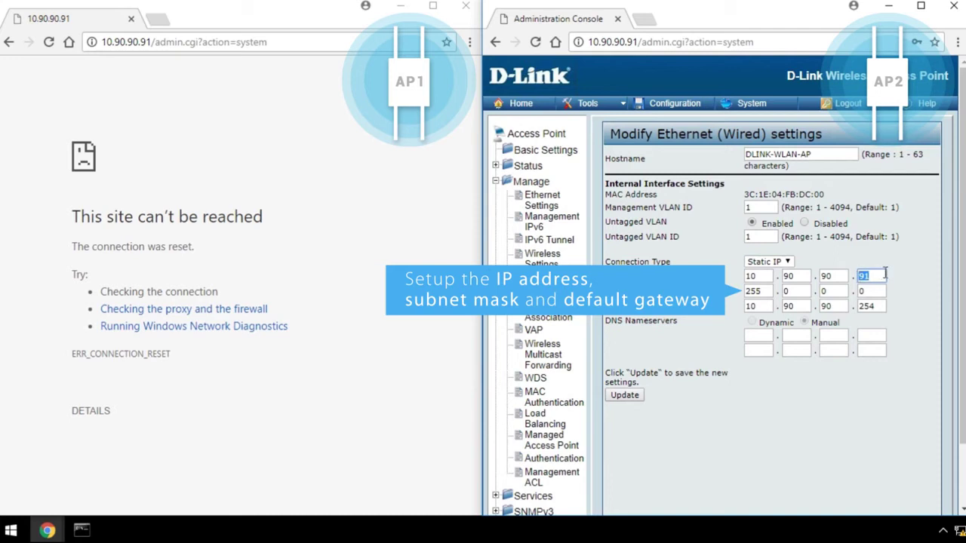
text(20)
double_click(882, 308)
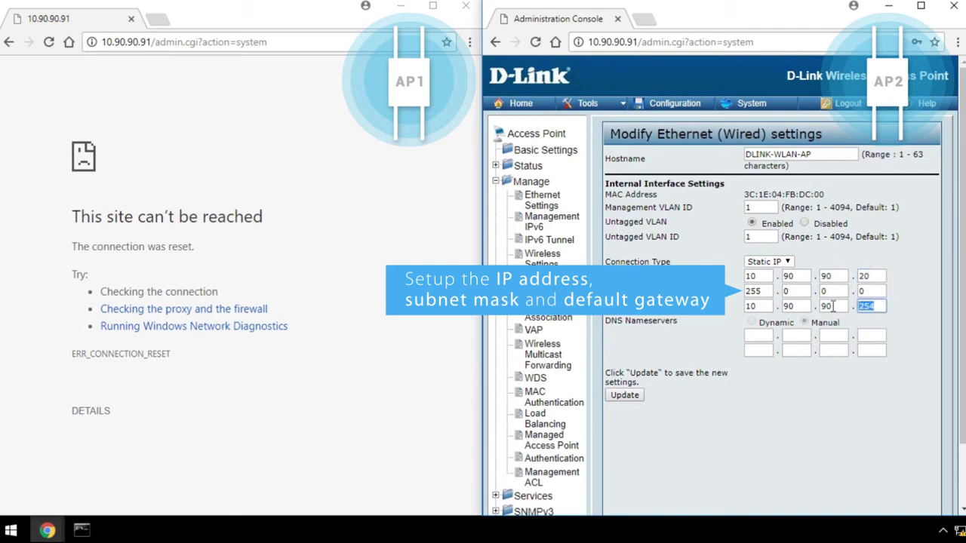
text(10)
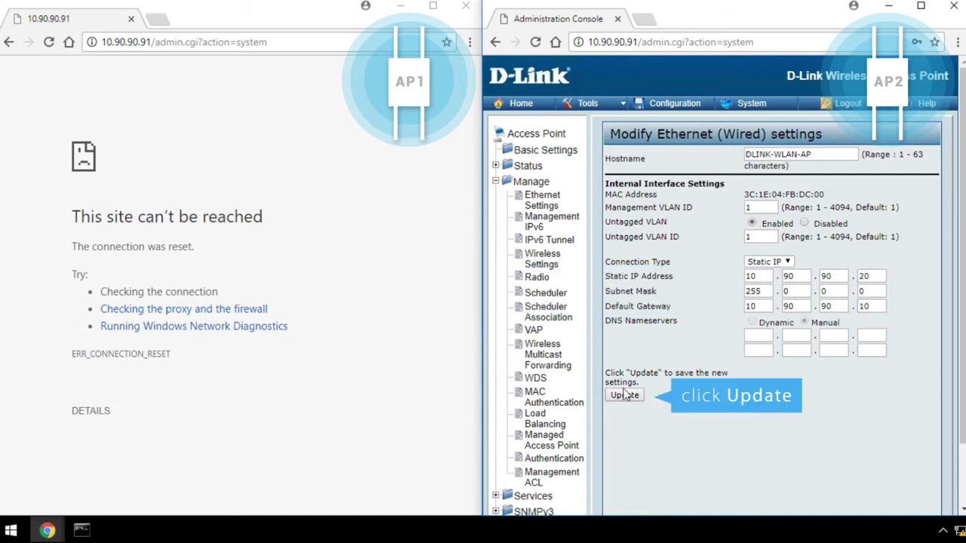
click(625, 395)
click(779, 120)
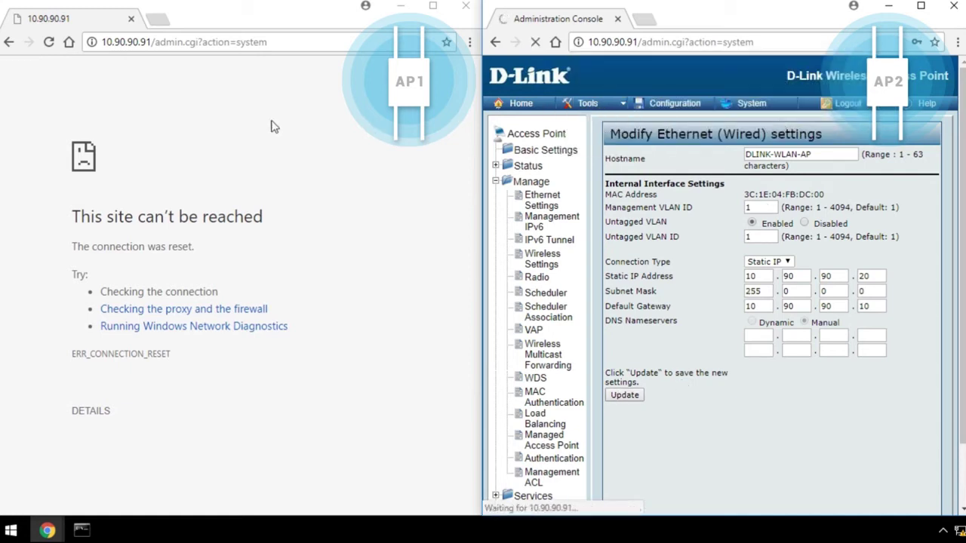
click(243, 114)
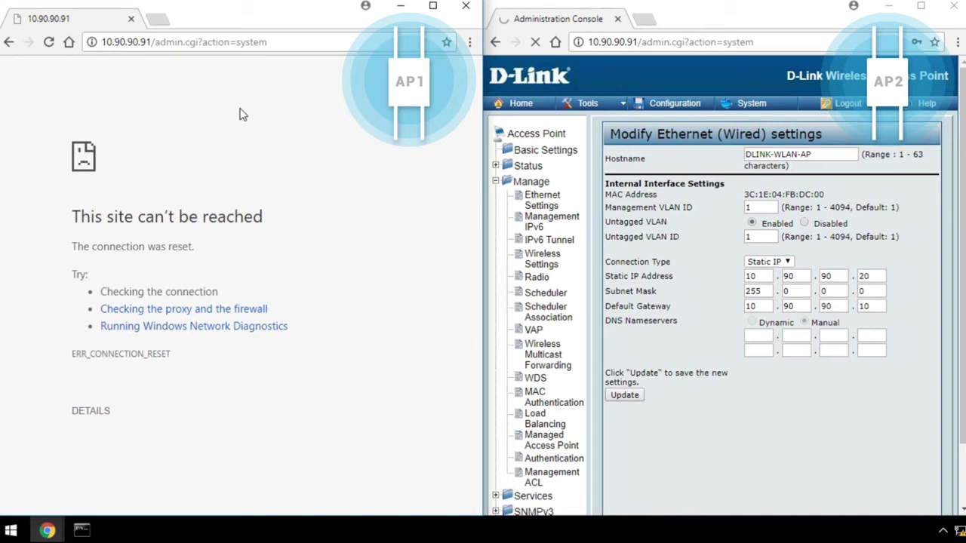
Reconnect to AP1 at 10.90.90.10 and log on.
click(269, 42)
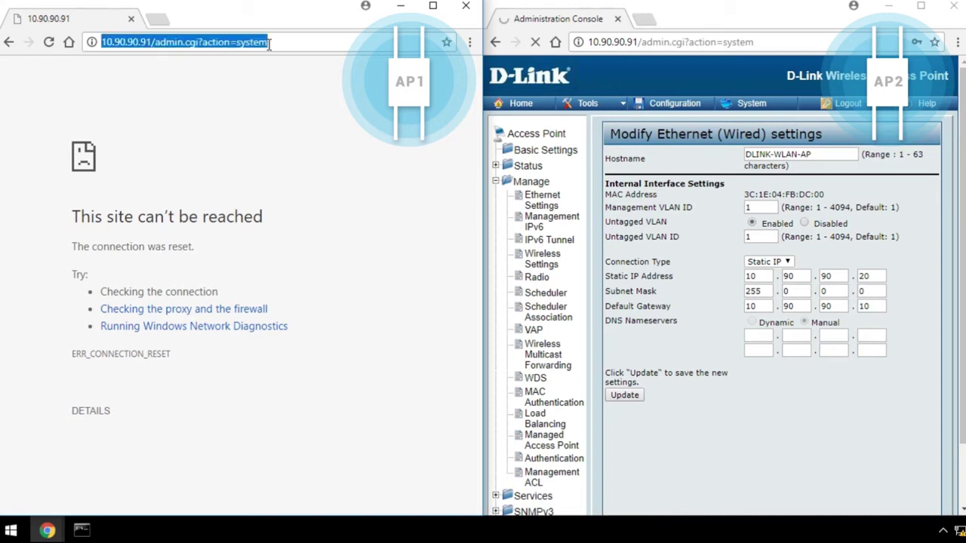
text(10.90.90.10)
key(Return)
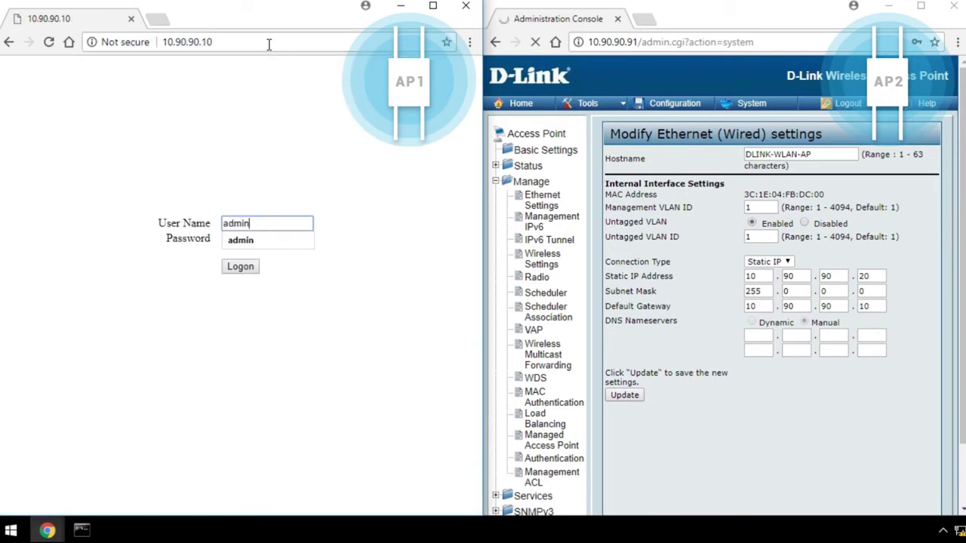
key(Return)
Reconnect to AP2 at 10.90.90.20 and log on.
click(753, 43)
text(10.90.90.20)
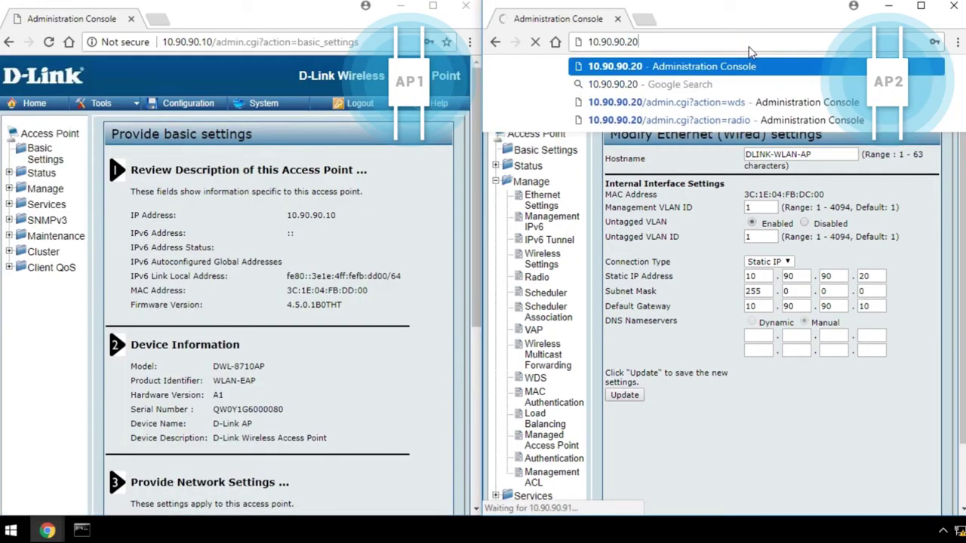
key(Return)
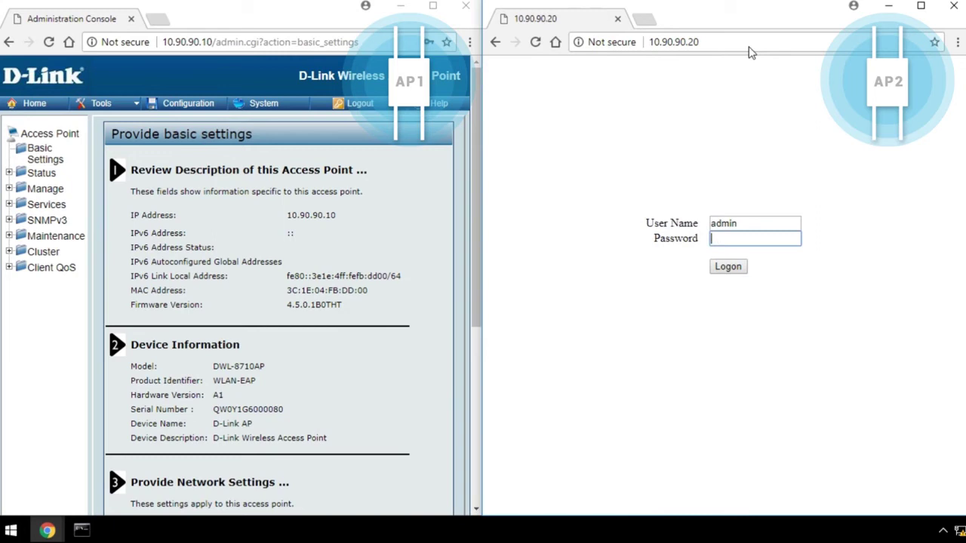
key(Return)
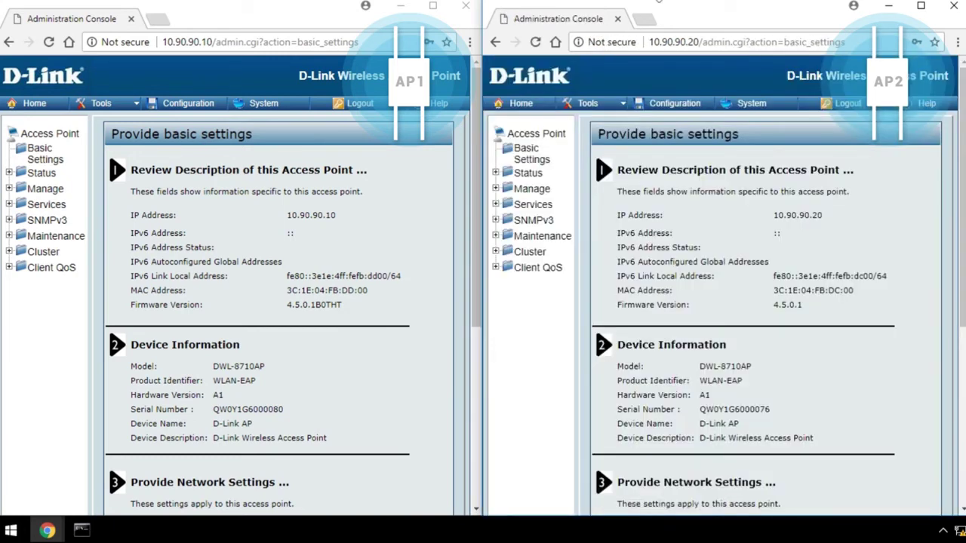
Set AP1's radio 2 to channel 36 and save the radio settings.
click(9, 190)
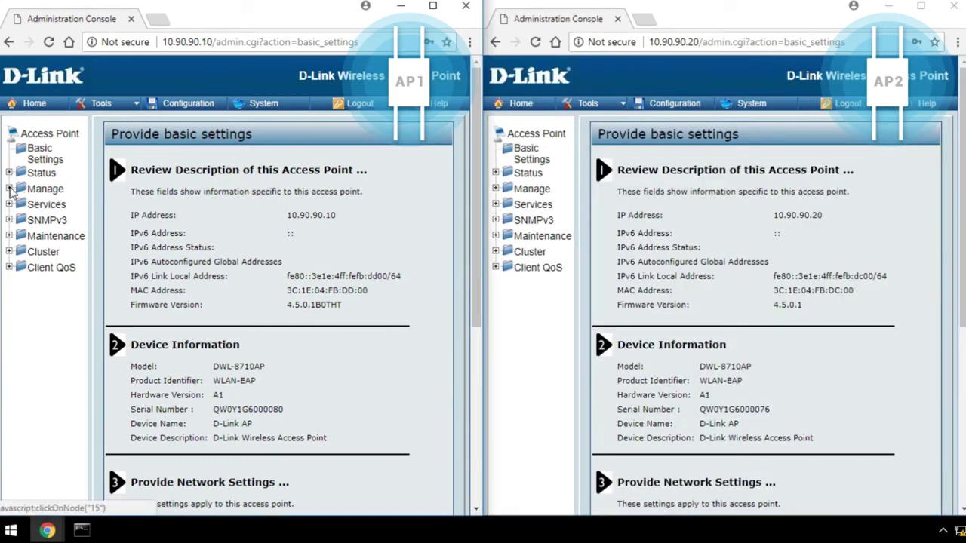
click(9, 191)
click(53, 278)
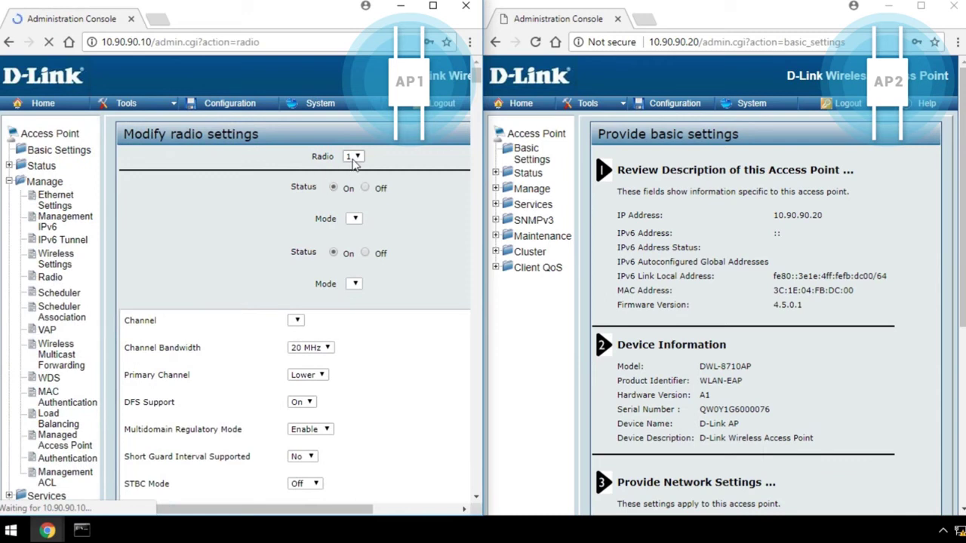
click(353, 157)
click(352, 197)
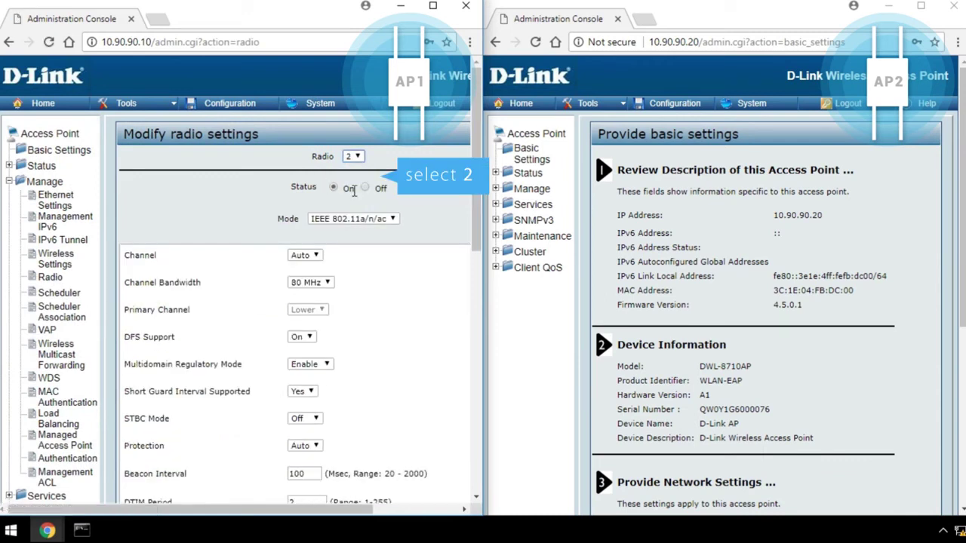
scroll(302, 227, down, 2)
click(304, 111)
click(305, 159)
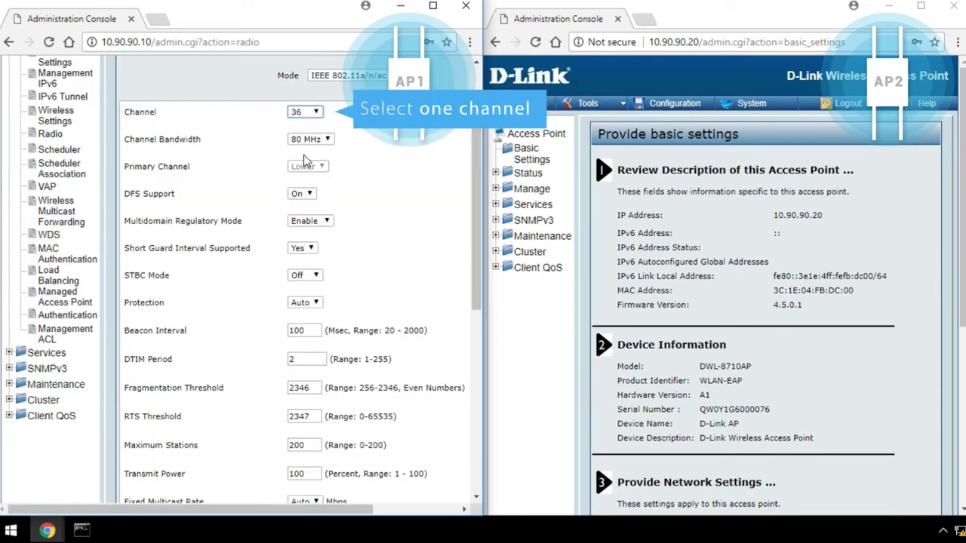
scroll(400, 236, down, 6)
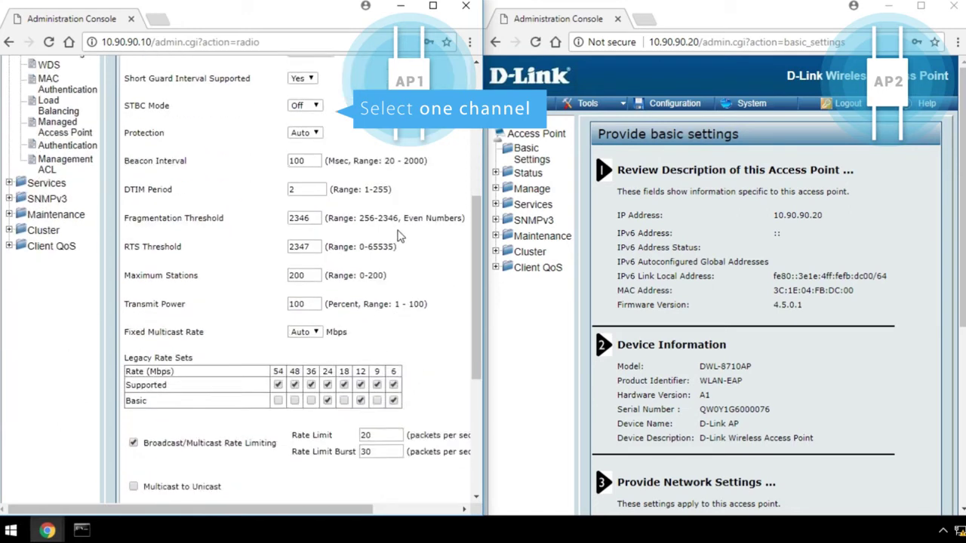
click(138, 468)
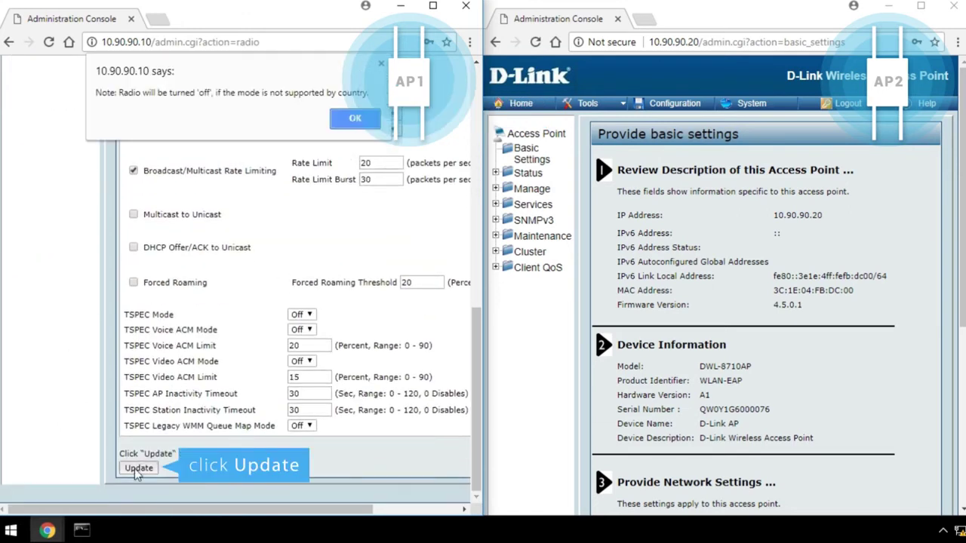
click(355, 118)
click(297, 121)
Set AP2's radio 2 to channel 36 and save the radio settings.
click(531, 189)
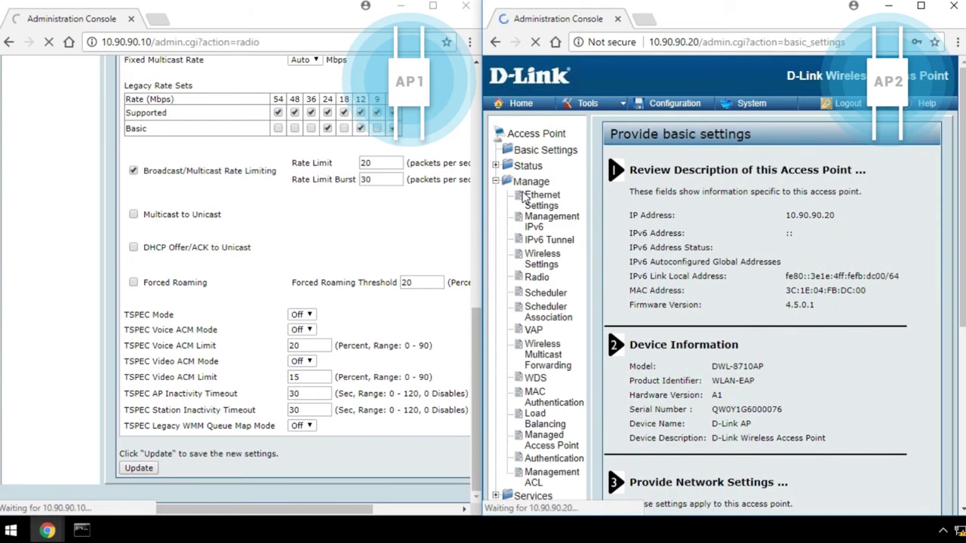
click(541, 200)
click(537, 278)
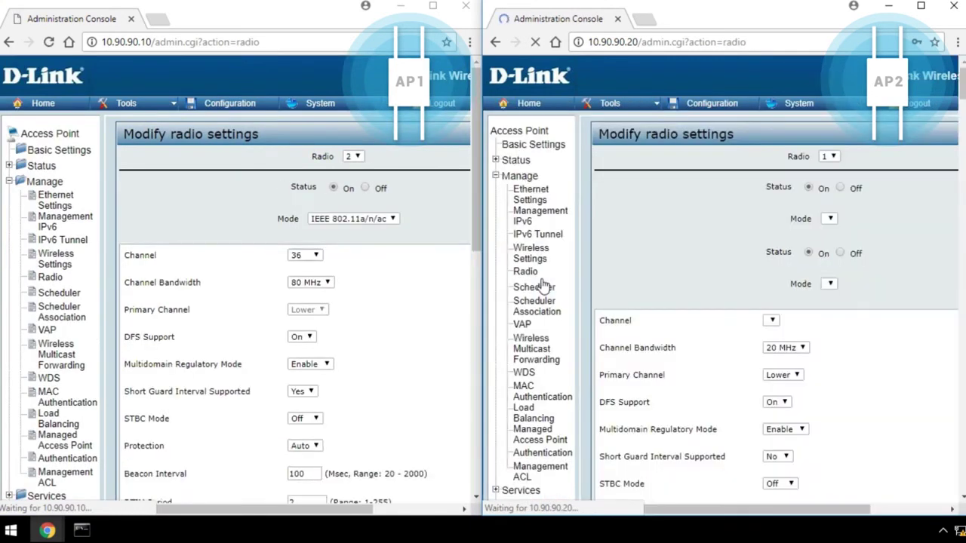
click(842, 156)
click(836, 198)
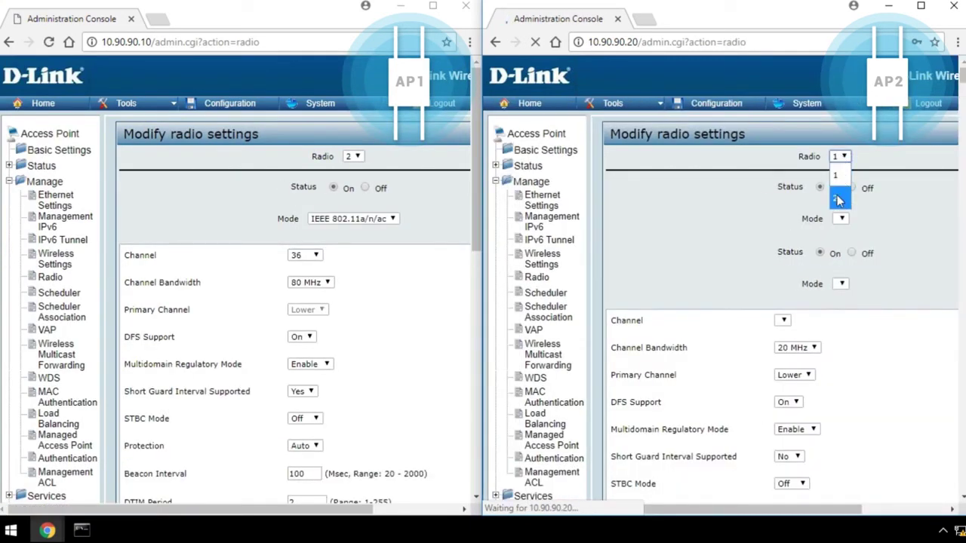
click(803, 255)
click(800, 297)
scroll(873, 362, down, 10)
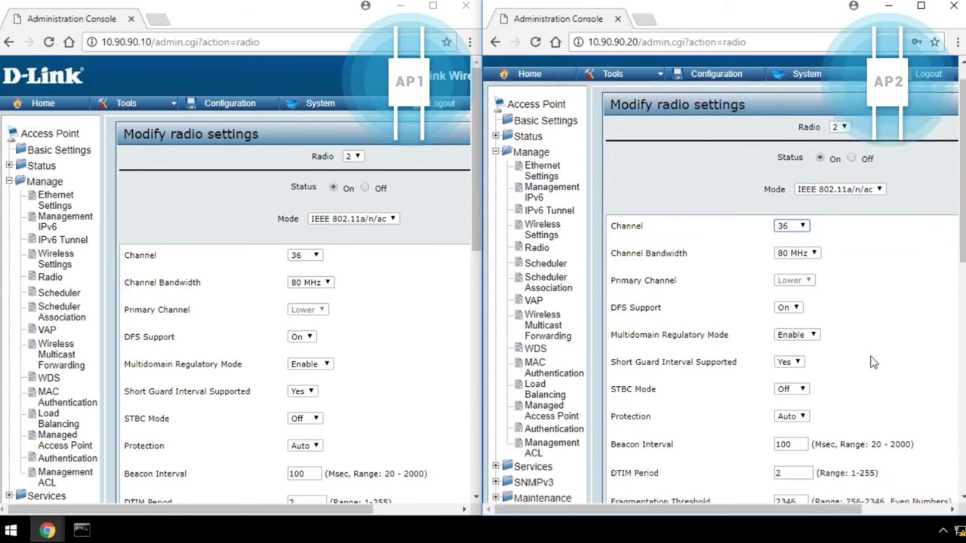
click(625, 468)
click(829, 126)
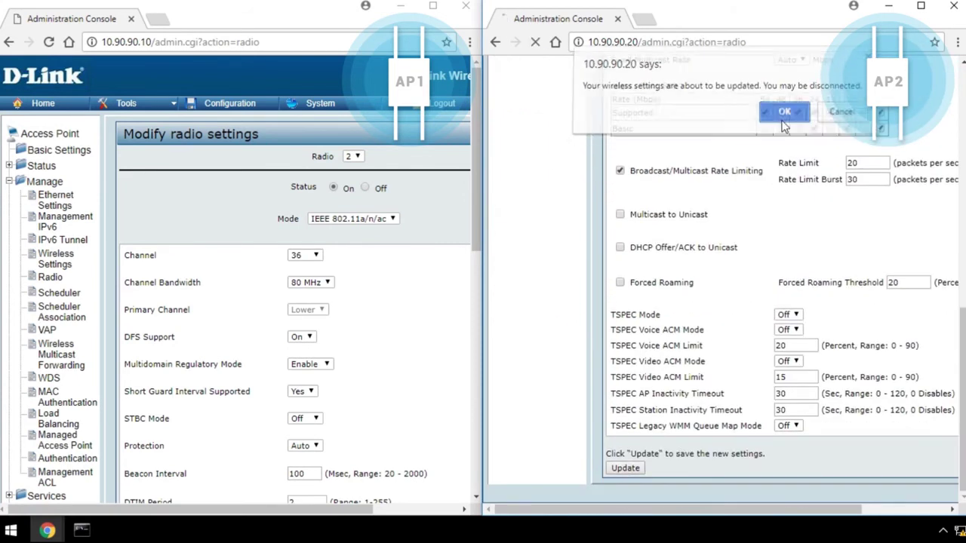
click(786, 119)
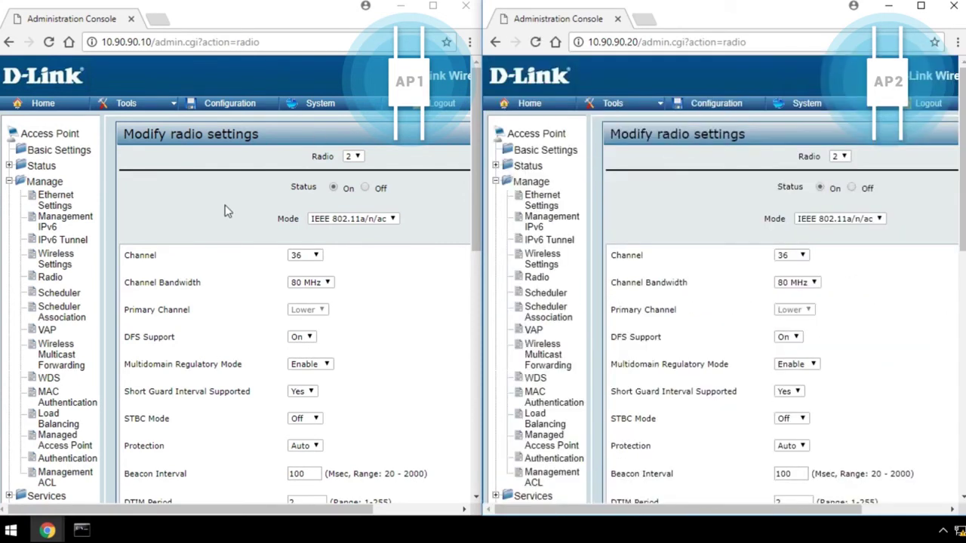
Put the first WDS bridge on radio 2 on both AP1 and AP2.
click(48, 378)
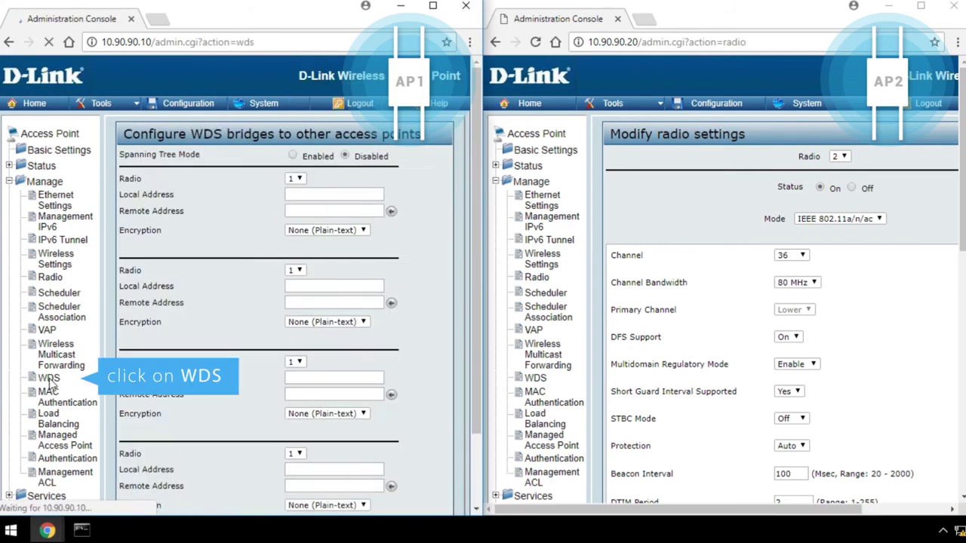
click(300, 180)
click(292, 220)
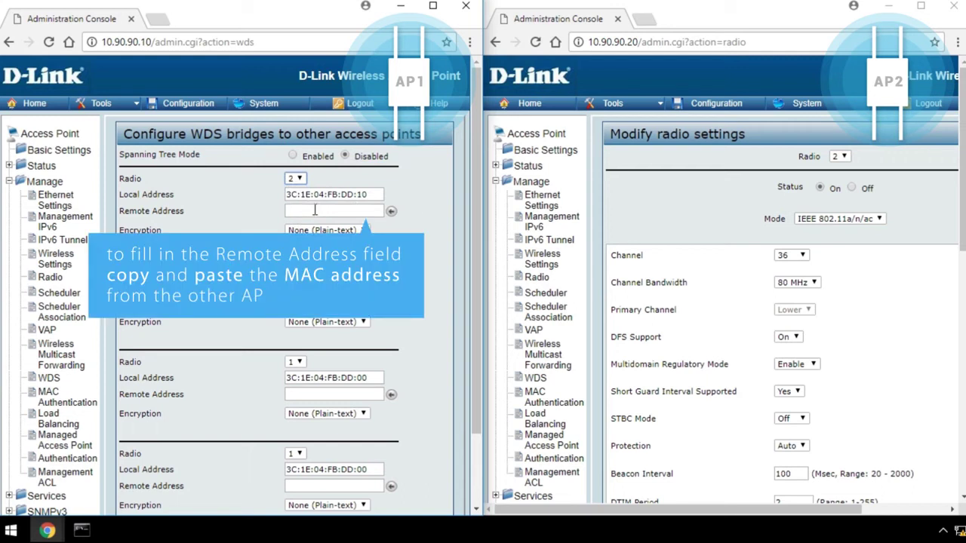
click(535, 377)
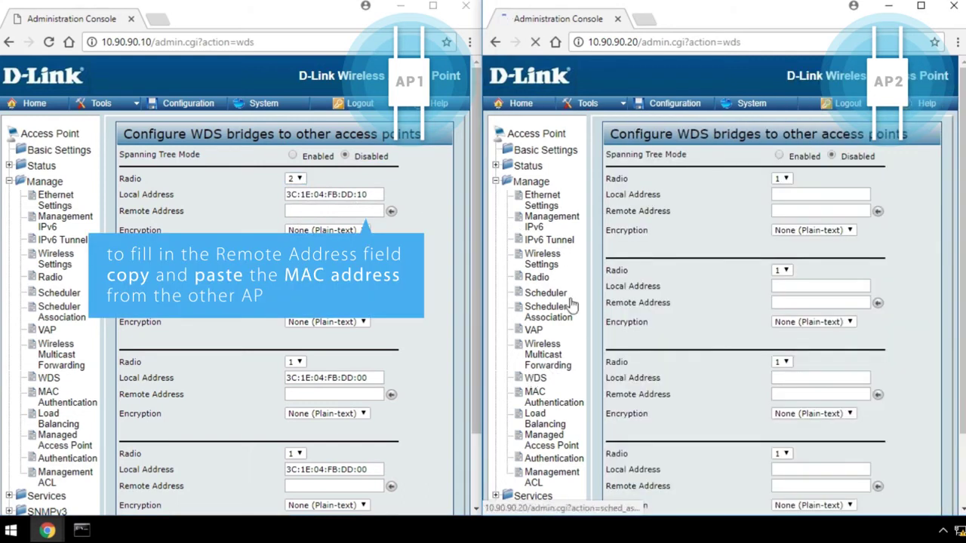
click(782, 178)
click(780, 202)
Enter each AP's local radio 2 MAC as the other AP's first remote address.
drag(853, 195, 763, 195)
key(ctrl+c)
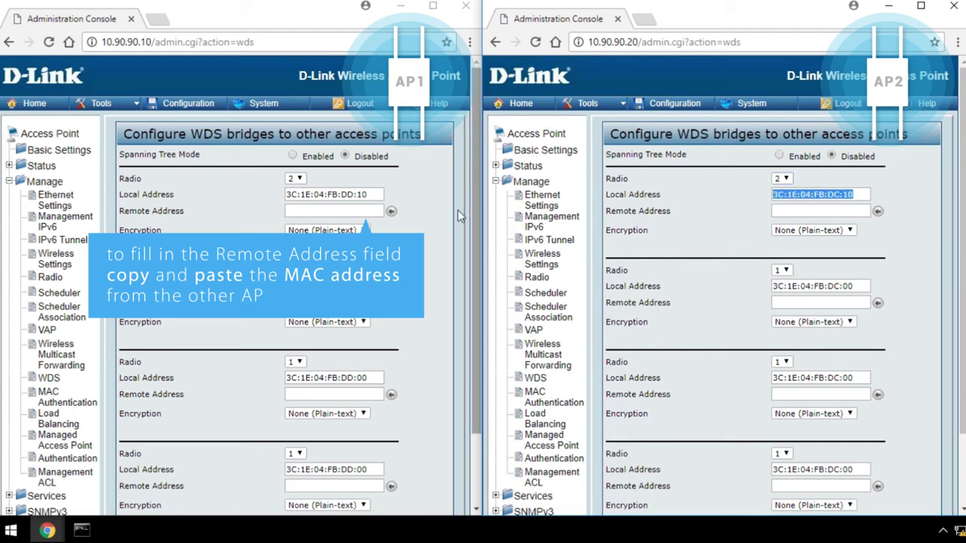
click(369, 211)
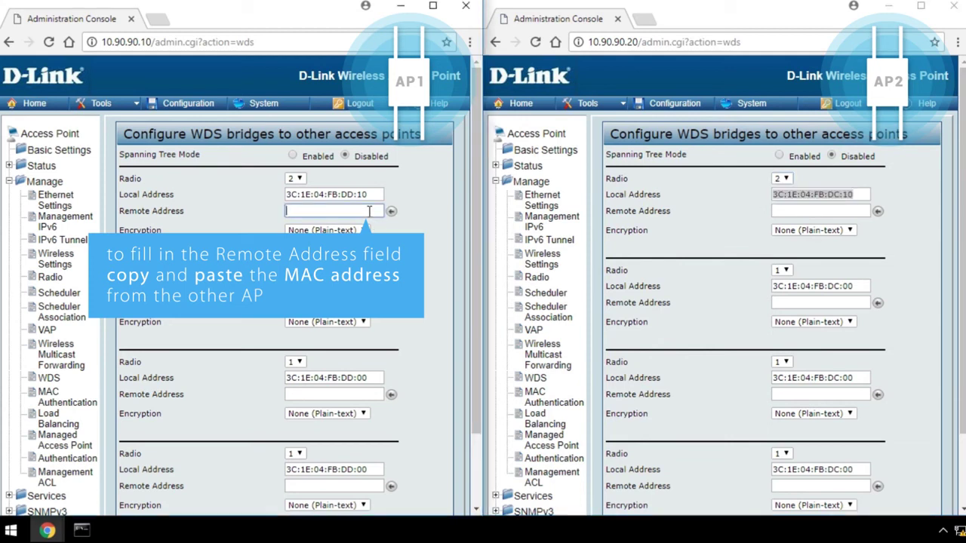
key(ctrl+v)
drag(368, 194, 289, 193)
key(ctrl+c)
click(820, 211)
key(ctrl+v)
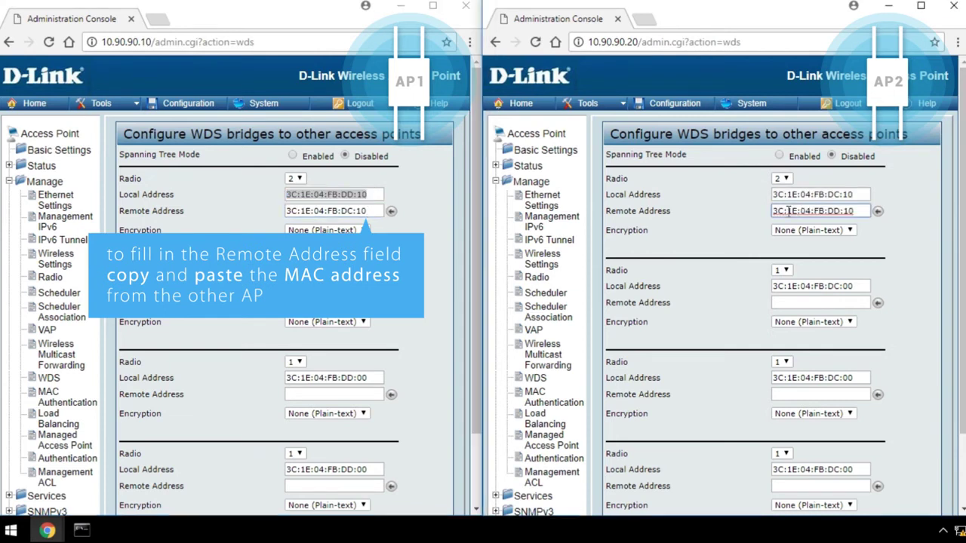
Set AP1's WDS bridge to WPA (PSK) with SSID 'test' and the shared key.
click(326, 230)
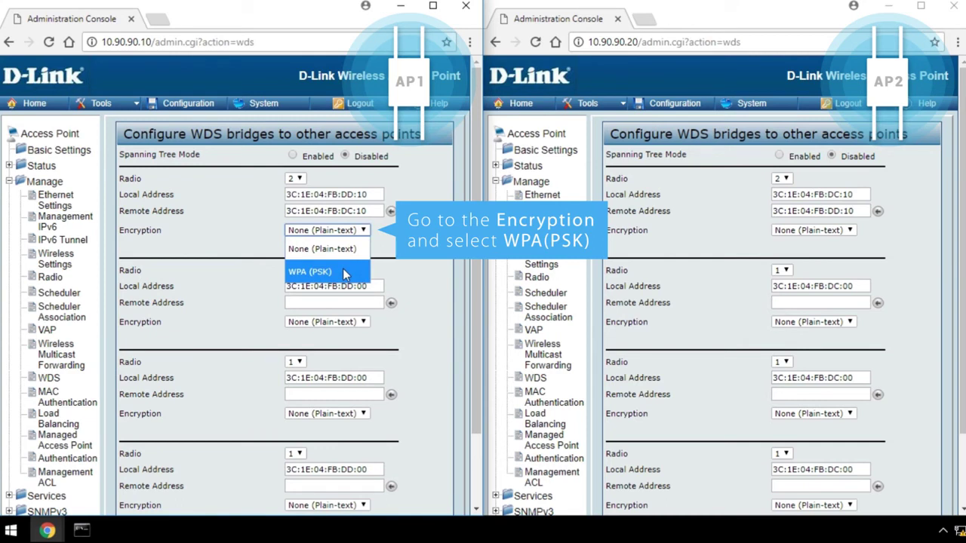
click(343, 271)
click(264, 250)
text(test)
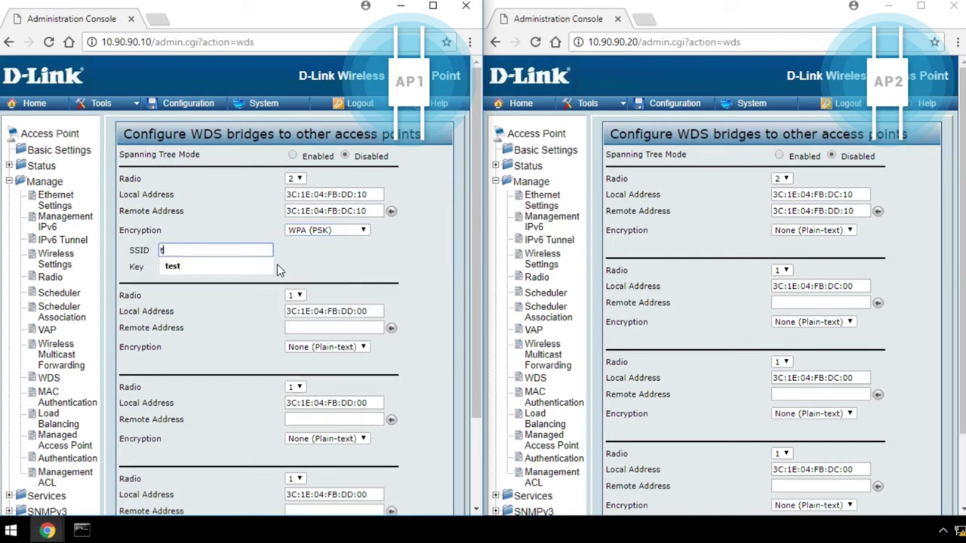
key(Tab)
text(12345678)
Set AP2's WDS bridge to WPA (PSK) with SSID 'test' and the same key.
click(814, 230)
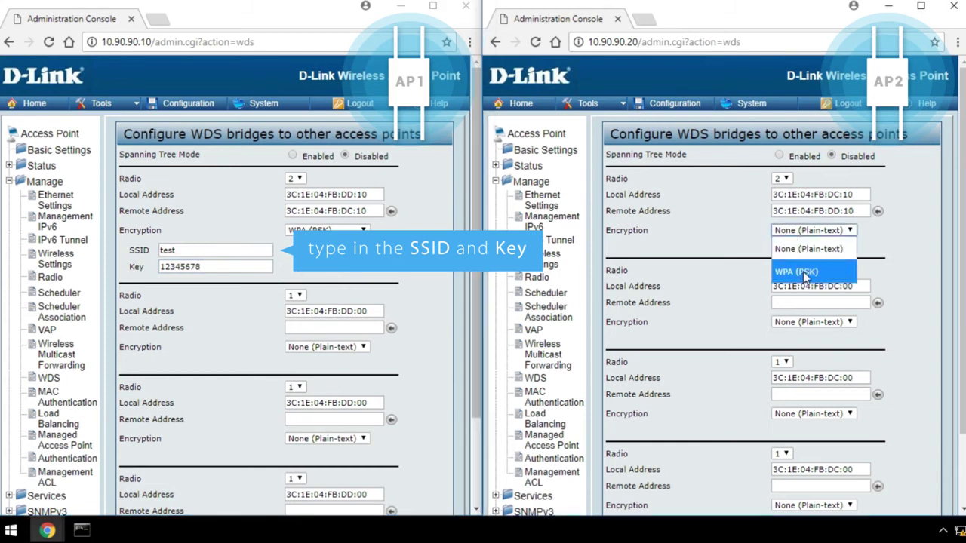
click(793, 273)
click(741, 252)
text(test)
key(Tab)
text(12345678)
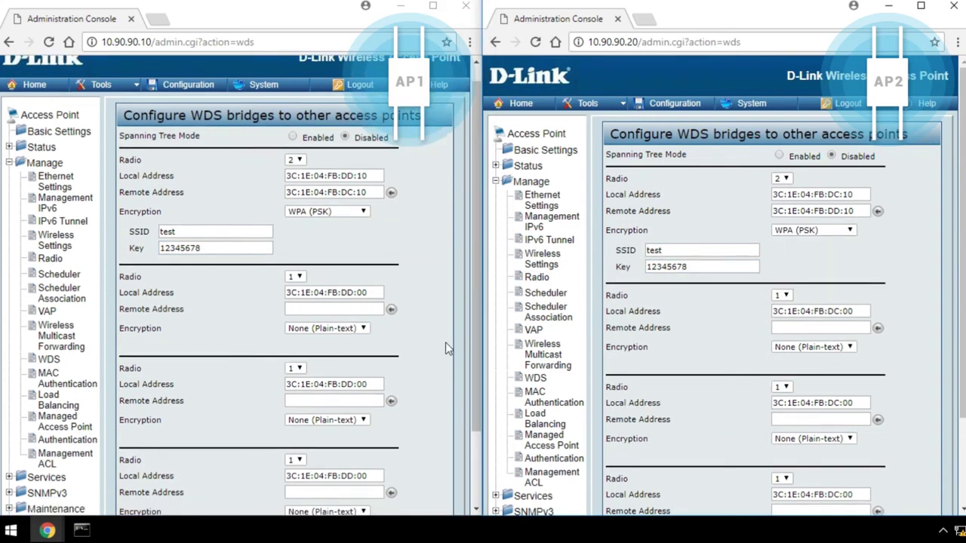
Save and confirm the WDS settings on both access points.
scroll(445, 342, down, 3)
click(146, 481)
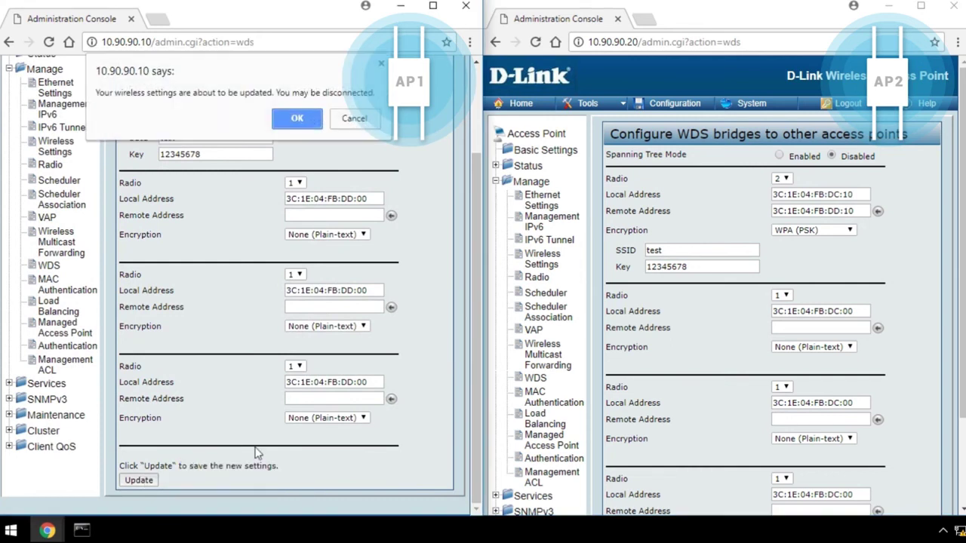
click(299, 120)
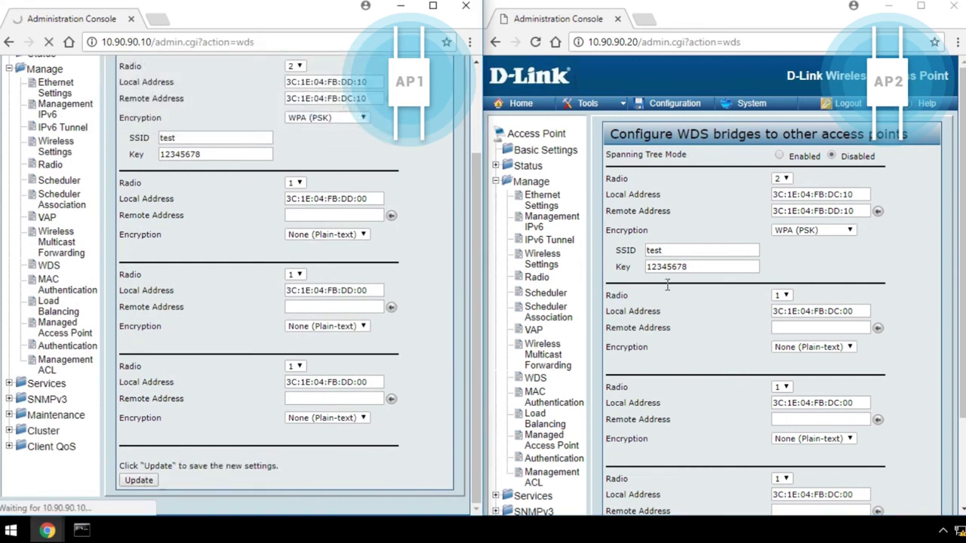
scroll(675, 367, down, 3)
click(618, 483)
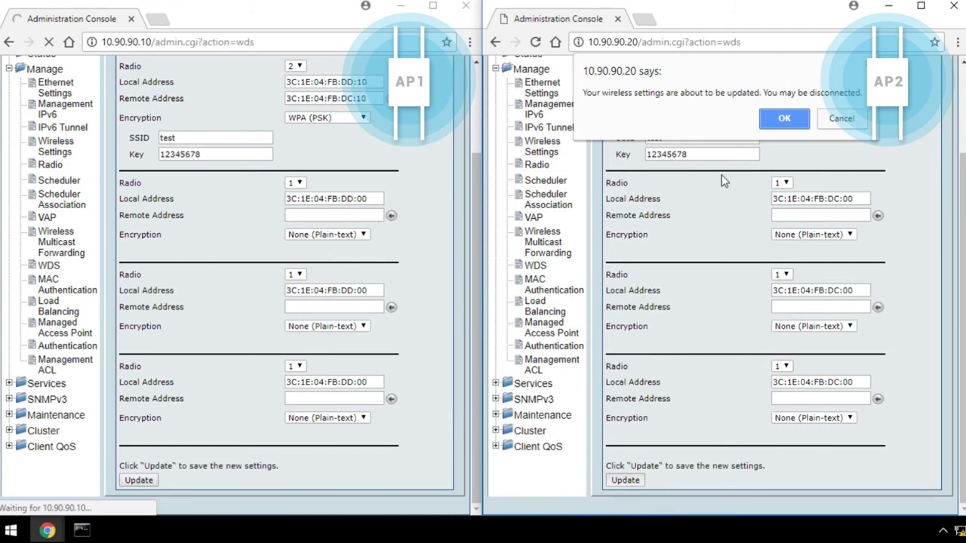
click(792, 119)
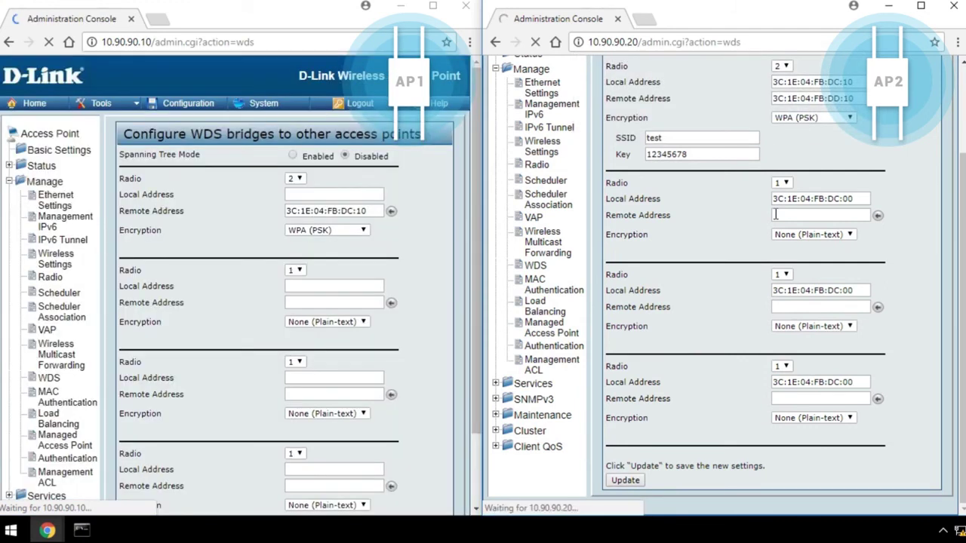
Check AP1's Transmit/Receive statistics for the wlan0wds0 link status.
click(33, 170)
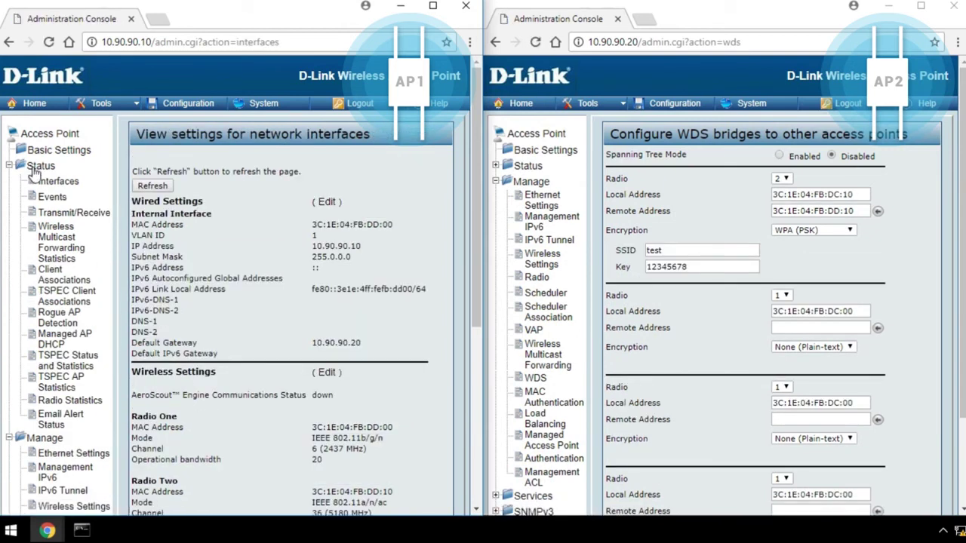
click(60, 215)
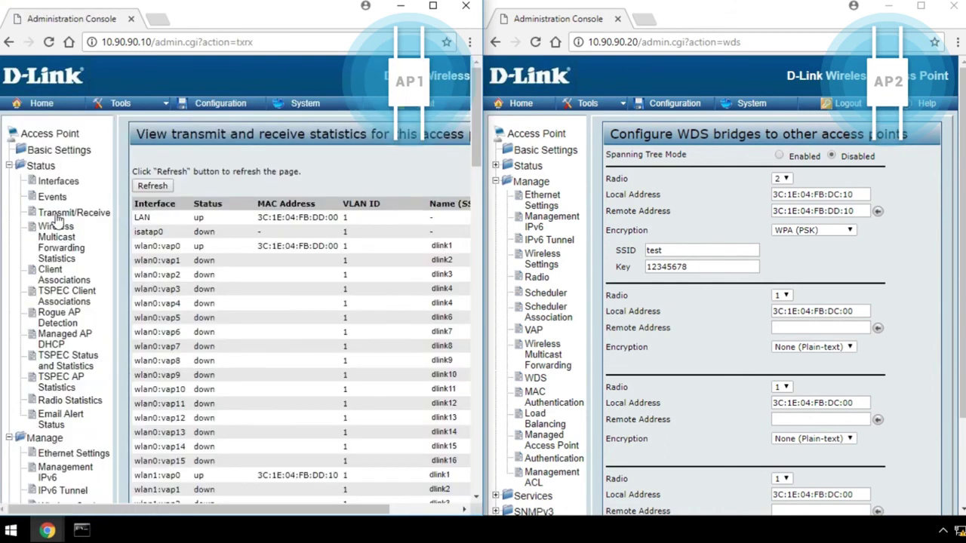
scroll(228, 285, down, 3)
scroll(228, 285, down, 4)
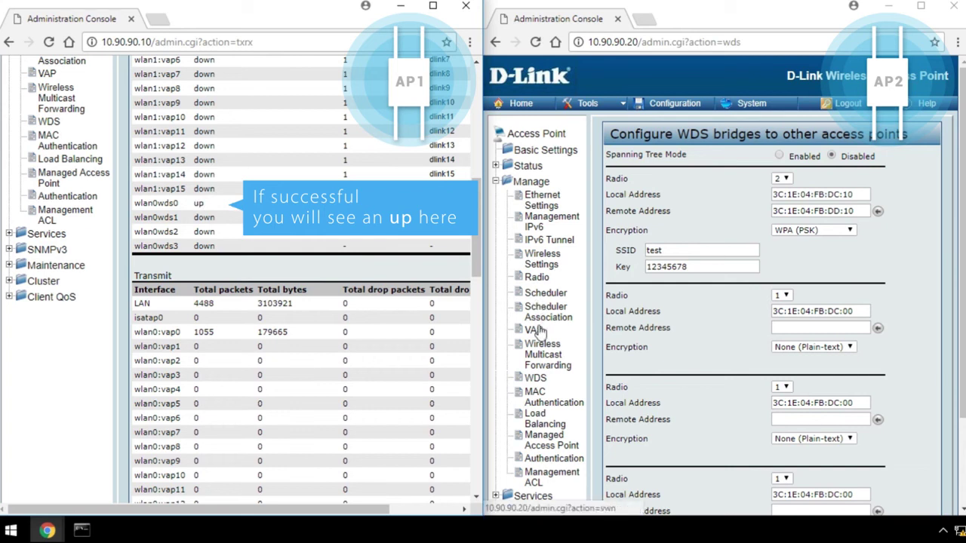
Check AP2's Transmit/Receive statistics and confirm wlan0wds0 is up.
click(528, 167)
click(558, 216)
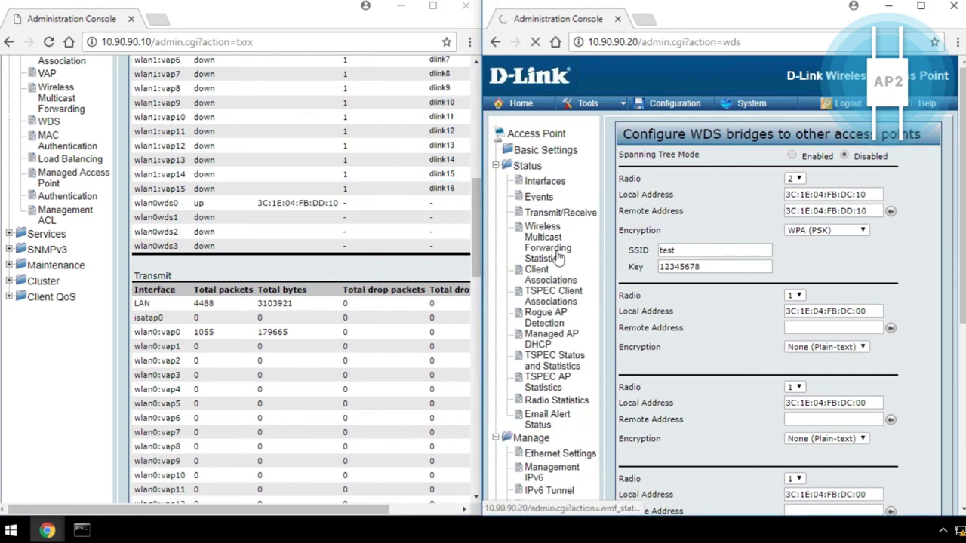
scroll(770, 320, down, 2)
scroll(770, 321, down, 3)
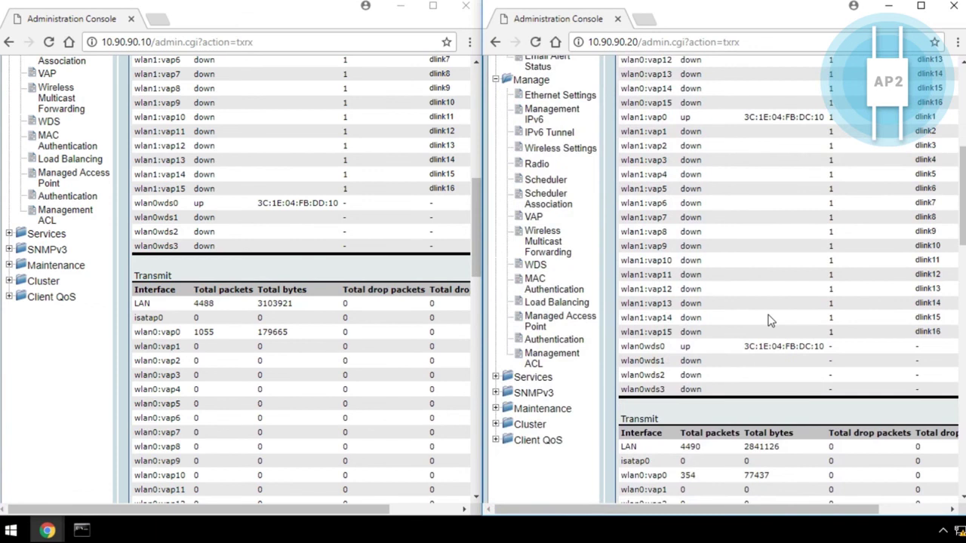
scroll(770, 321, down, 1)
double_click(686, 275)
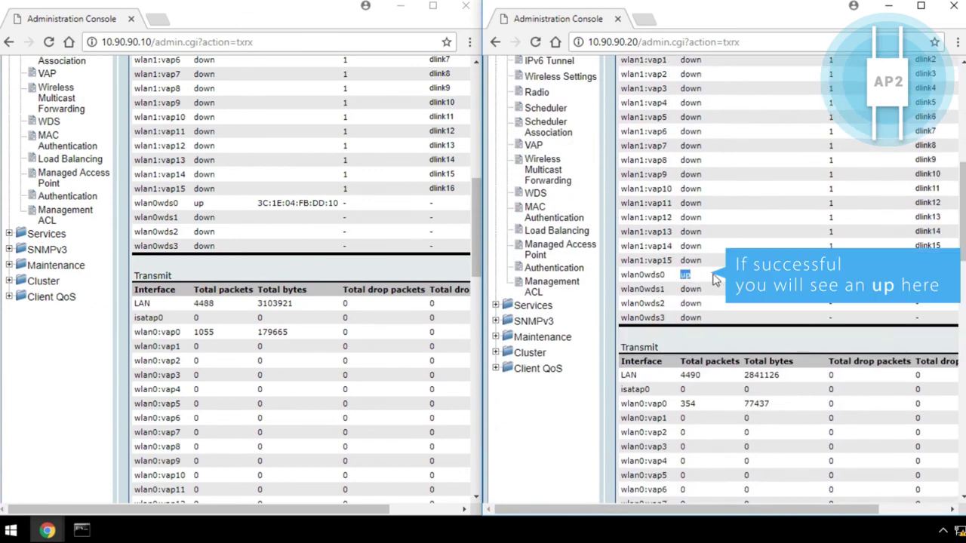
Open an administrator Command Prompt via Run and type 'ping 10.90.90.10'.
key(super+r)
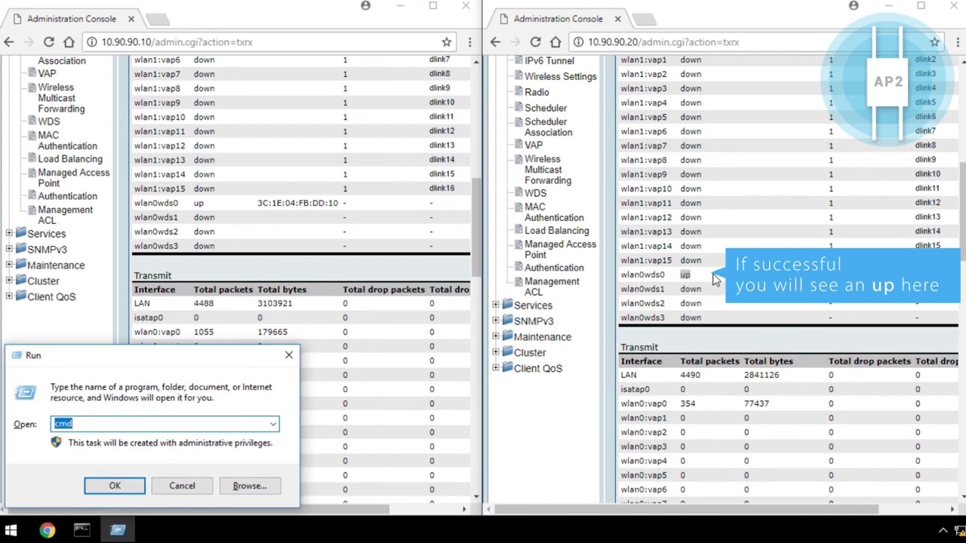
key(Return)
text(ping 10.90.90.10)
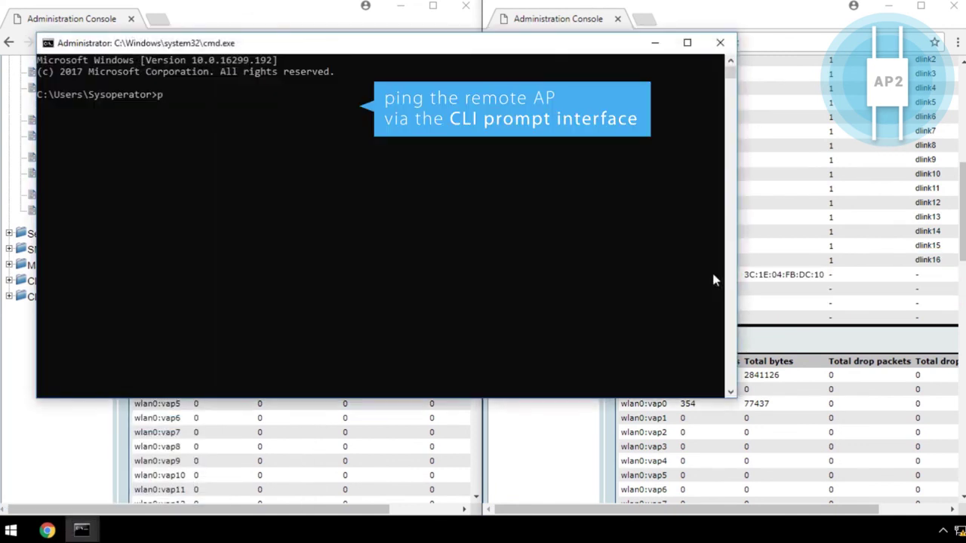